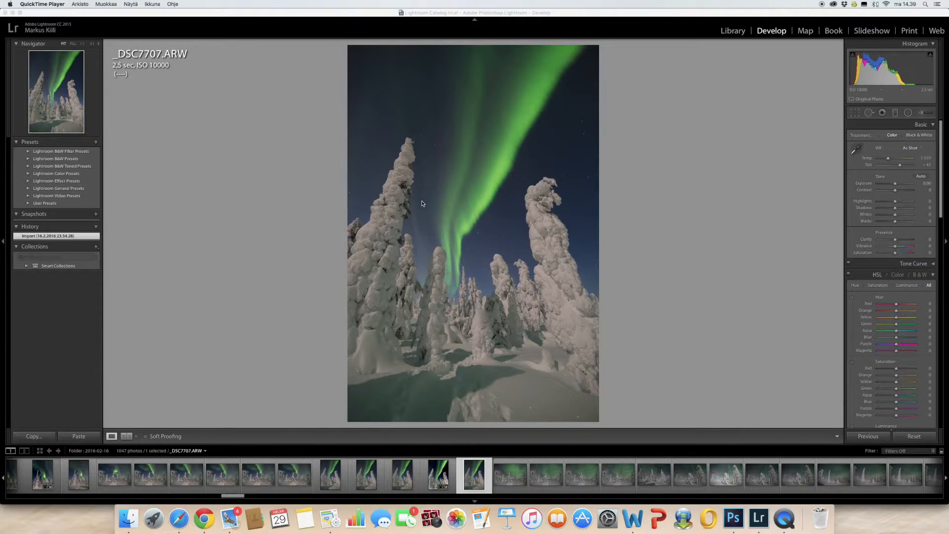
Enable lens profile corrections and choose Samyang as the make, with the Samyang 14mm lens profile.
{"action": "scroll", "coordinate": [864, 340], "scroll_direction": "down", "scroll_amount": 10}
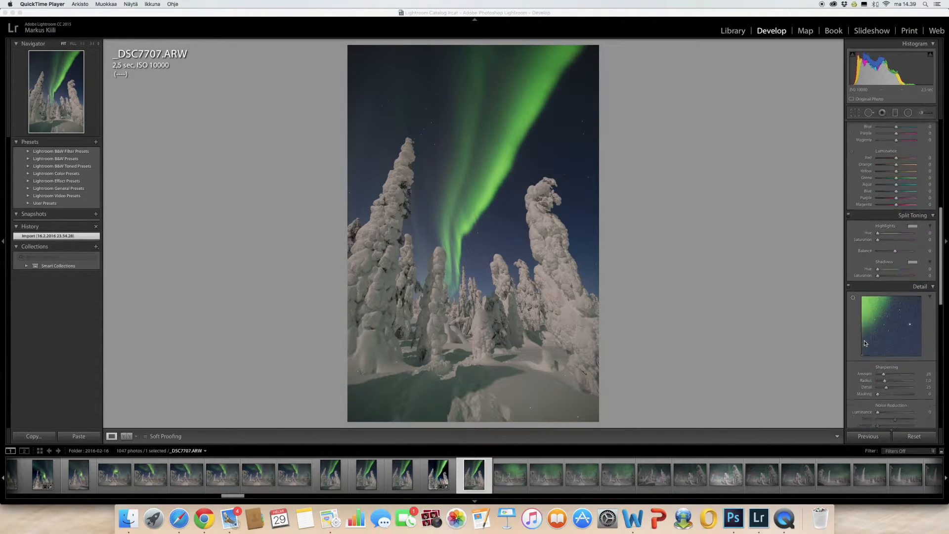
{"action": "scroll", "coordinate": [864, 341], "scroll_direction": "down", "scroll_amount": 1}
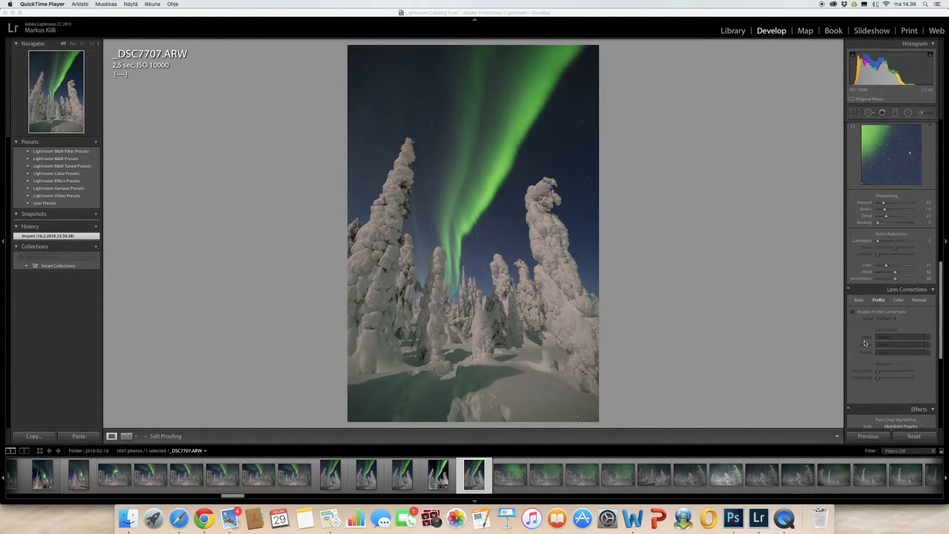
{"action": "left_click", "coordinate": [854, 313]}
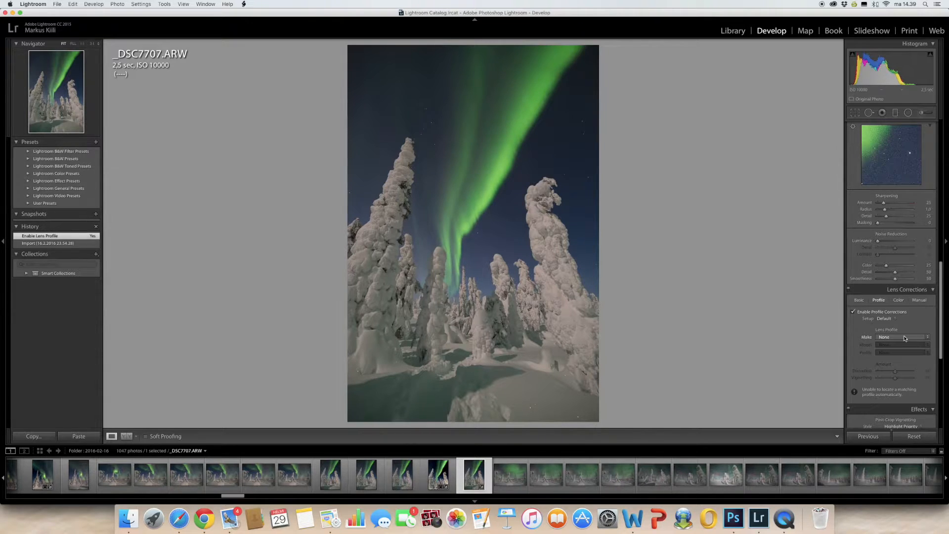
{"action": "left_click", "coordinate": [905, 338]}
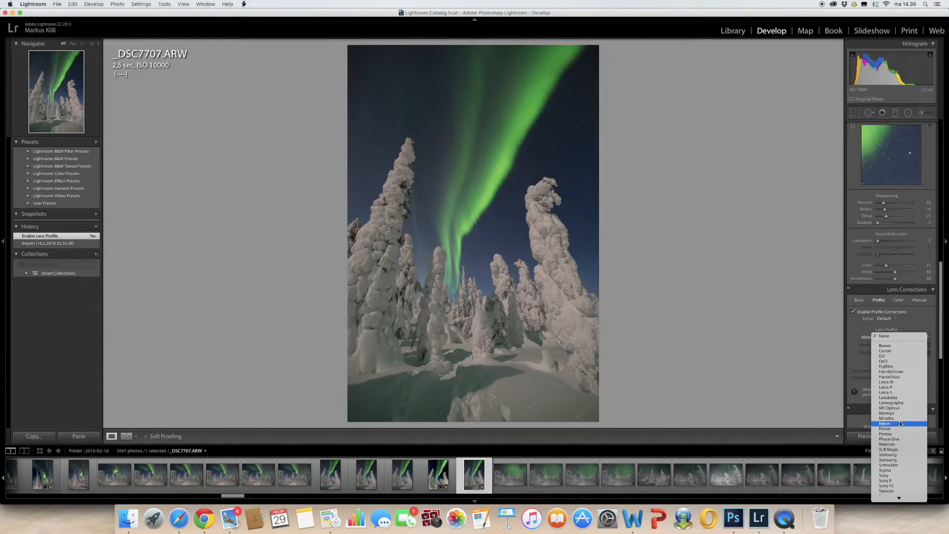
{"action": "left_click", "coordinate": [894, 461]}
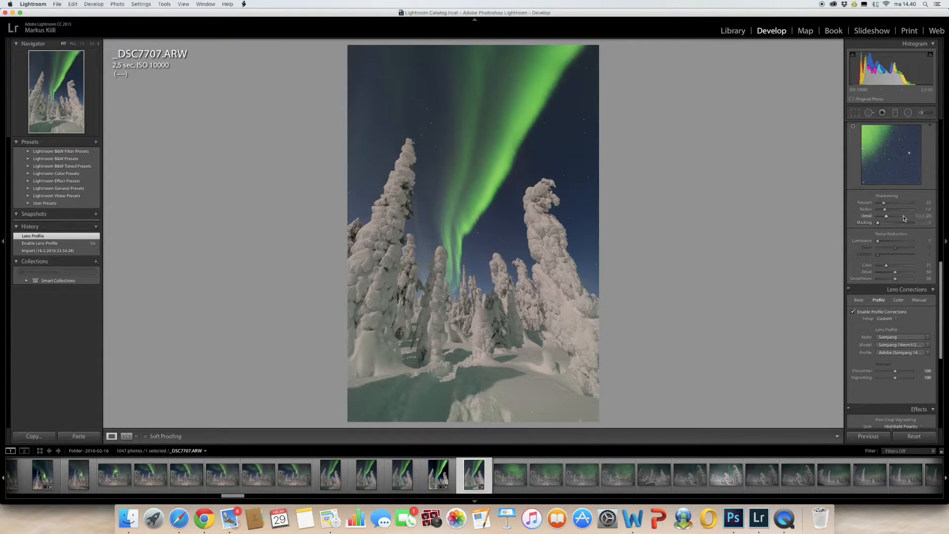
Apply Auto tone, then override it with exposure 0.00, highlights −52 and shadows −3.
{"action": "scroll", "coordinate": [899, 189], "scroll_direction": "up", "scroll_amount": 15}
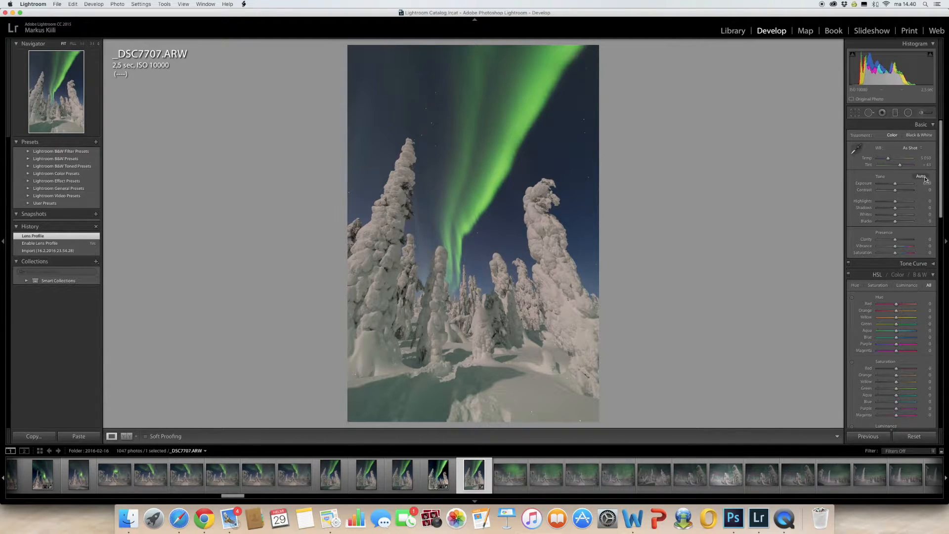
{"action": "left_click", "coordinate": [921, 177]}
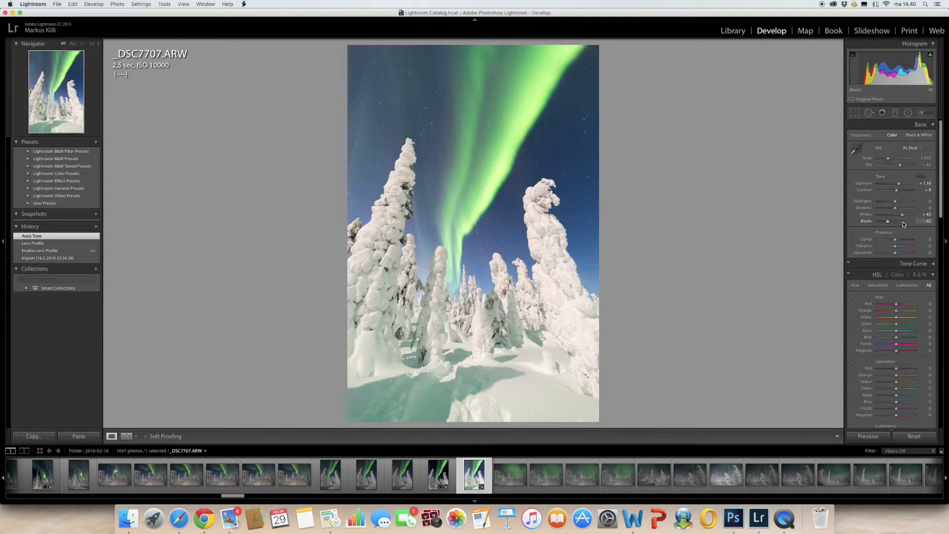
{"action": "left_click_drag", "start_coordinate": [899, 184], "coordinate": [896, 185]}
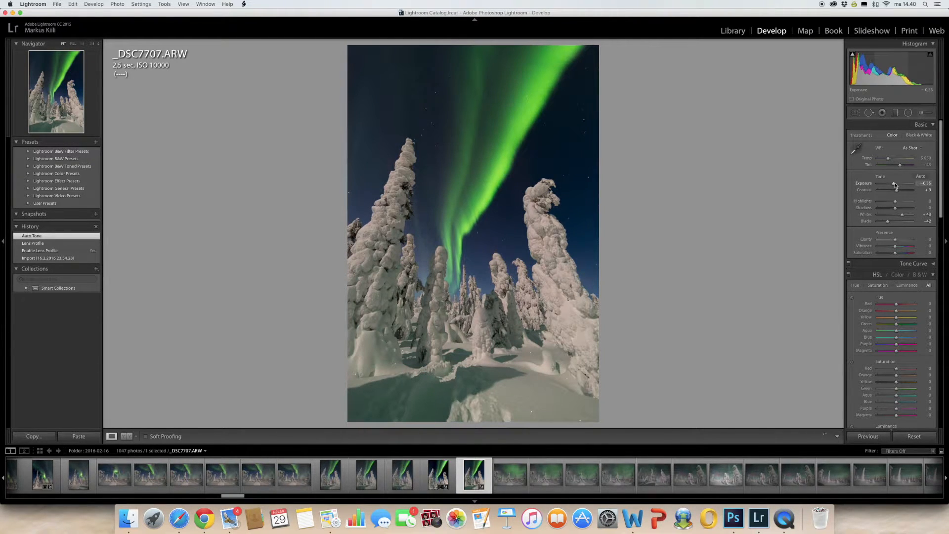
{"action": "double_click", "coordinate": [869, 184]}
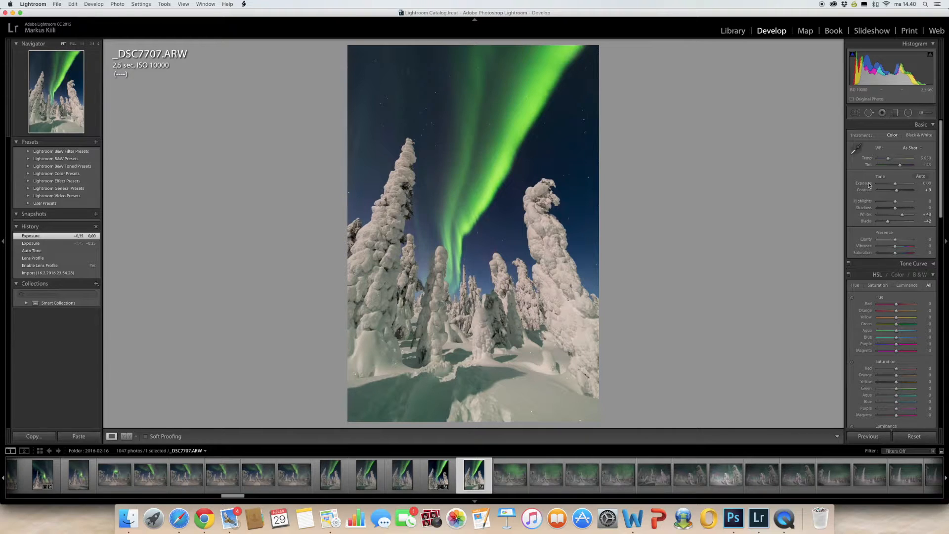
{"action": "mouse_move", "coordinate": [896, 203]}
{"action": "left_mouse_down"}
{"action": "mouse_move", "coordinate": [884, 205]}
{"action": "mouse_move", "coordinate": [894, 209]}
{"action": "left_mouse_up"}
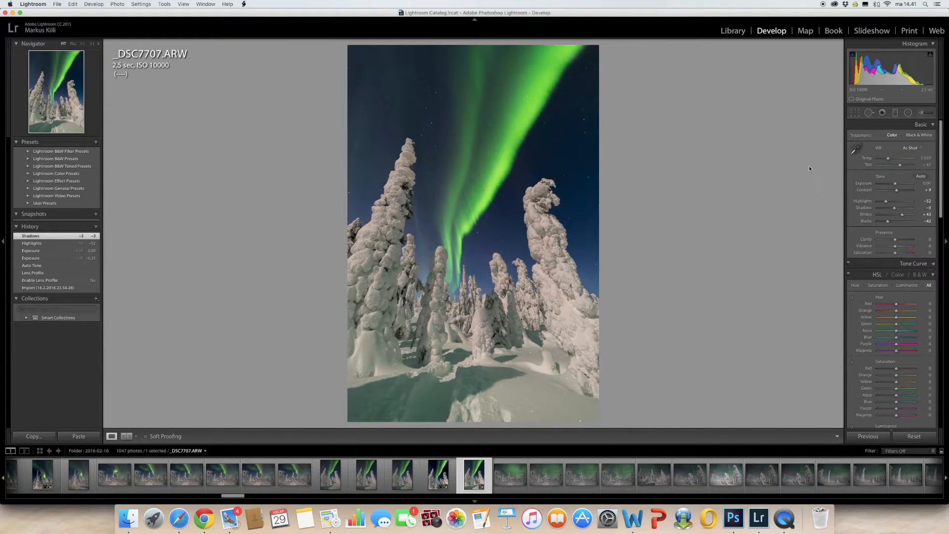
Start a crop with the surroundings dimmed and trim the shadowed snow off the bottom edge of the photo.
{"action": "left_click", "coordinate": [856, 112]}
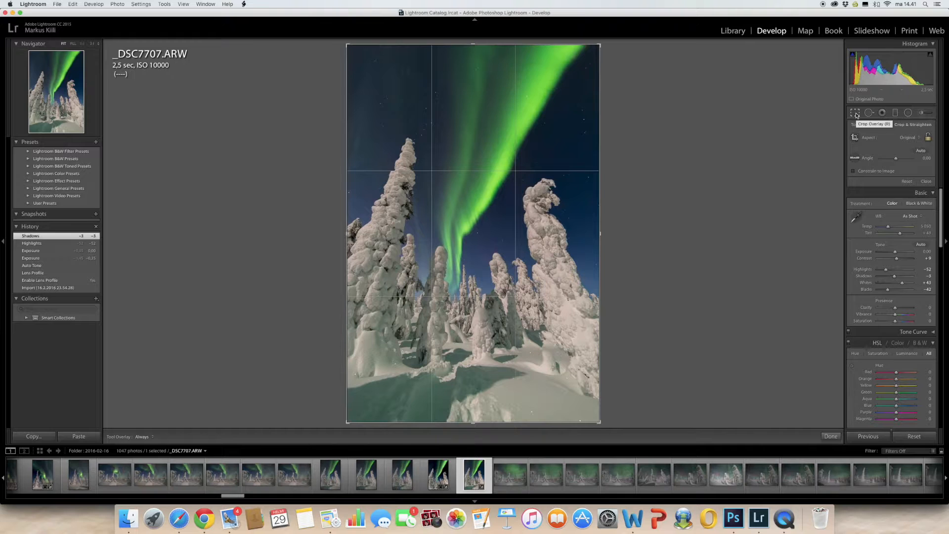
{"action": "key", "text": "l"}
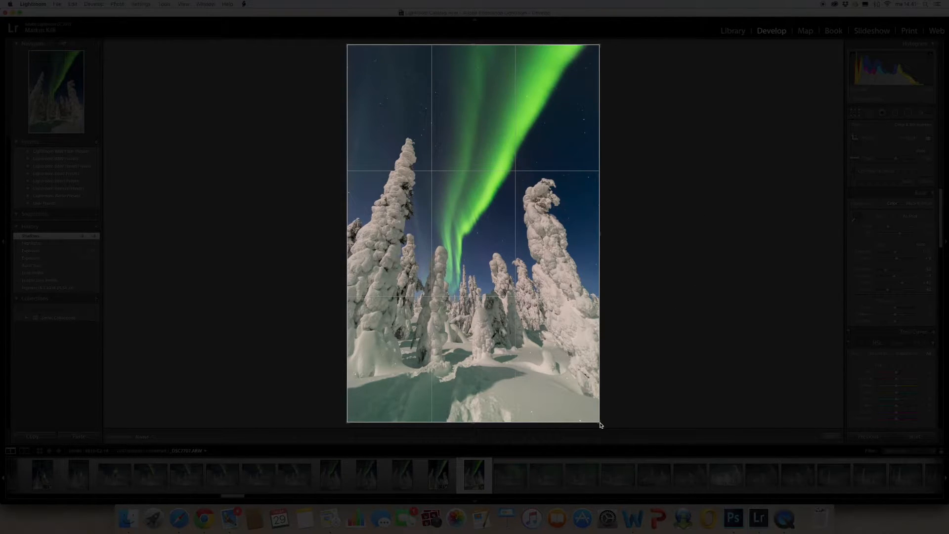
{"action": "left_click_drag", "start_coordinate": [599, 423], "coordinate": [654, 453]}
{"action": "left_click_drag", "start_coordinate": [465, 420], "coordinate": [467, 400]}
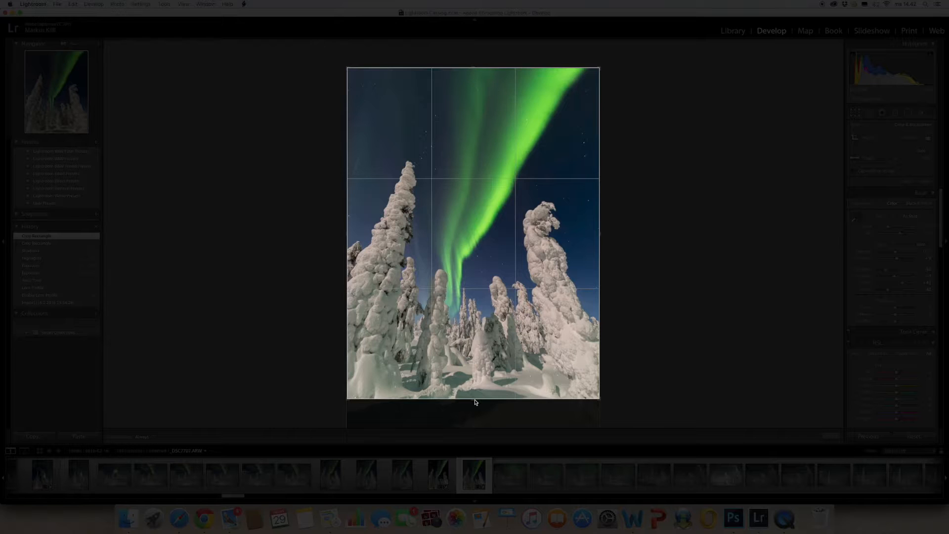
{"action": "left_click_drag", "start_coordinate": [475, 398], "coordinate": [475, 401]}
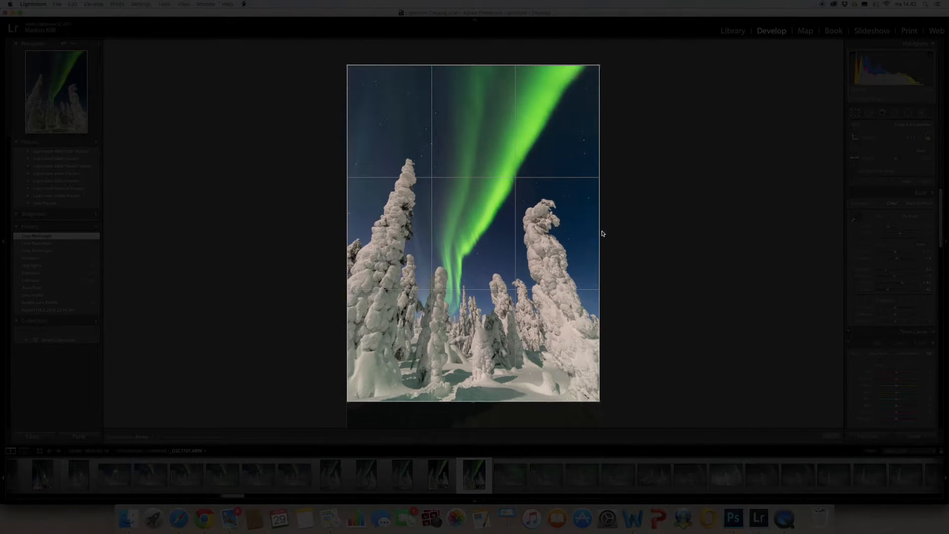
Narrow the crop slightly on both sides around the two large snowy trees, apply it and restore normal interface lighting.
{"action": "left_click_drag", "start_coordinate": [601, 233], "coordinate": [592, 235]}
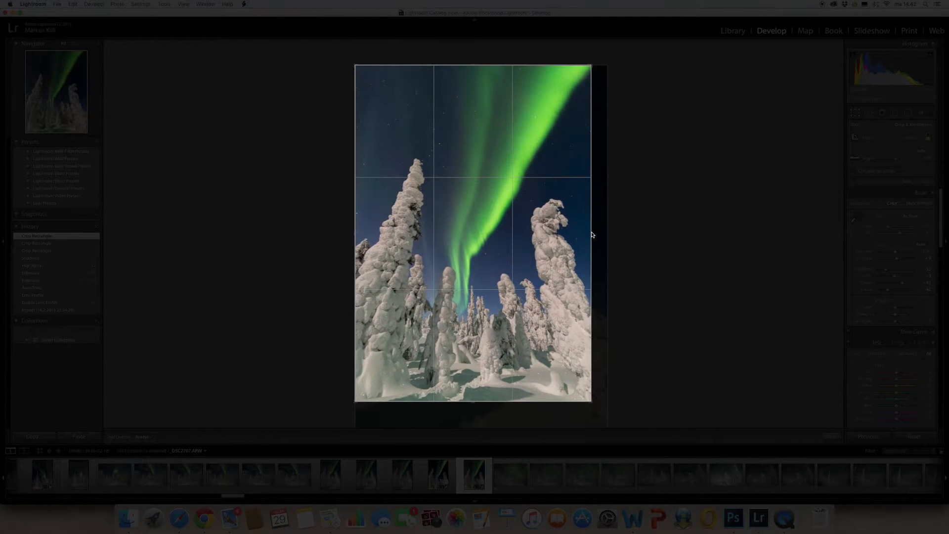
{"action": "left_click_drag", "start_coordinate": [592, 235], "coordinate": [590, 234]}
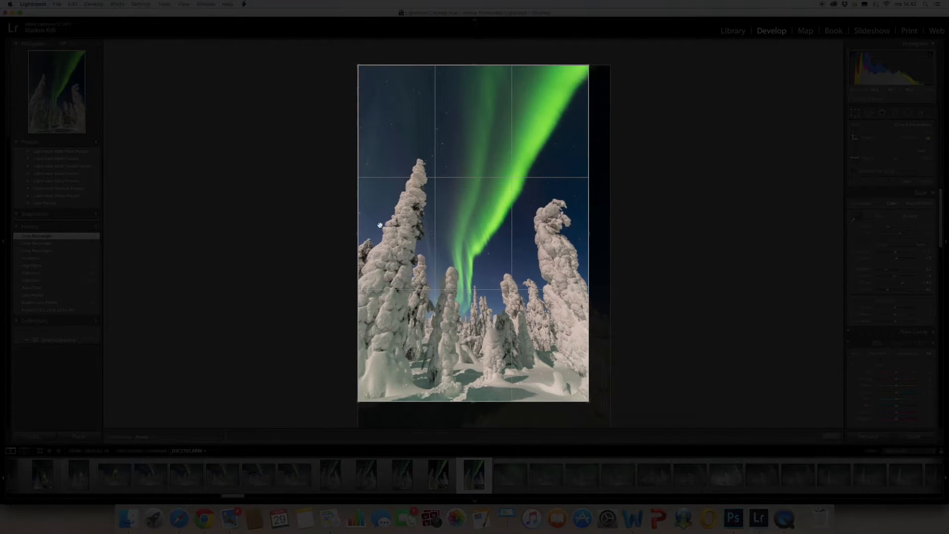
{"action": "left_click_drag", "start_coordinate": [359, 232], "coordinate": [367, 231]}
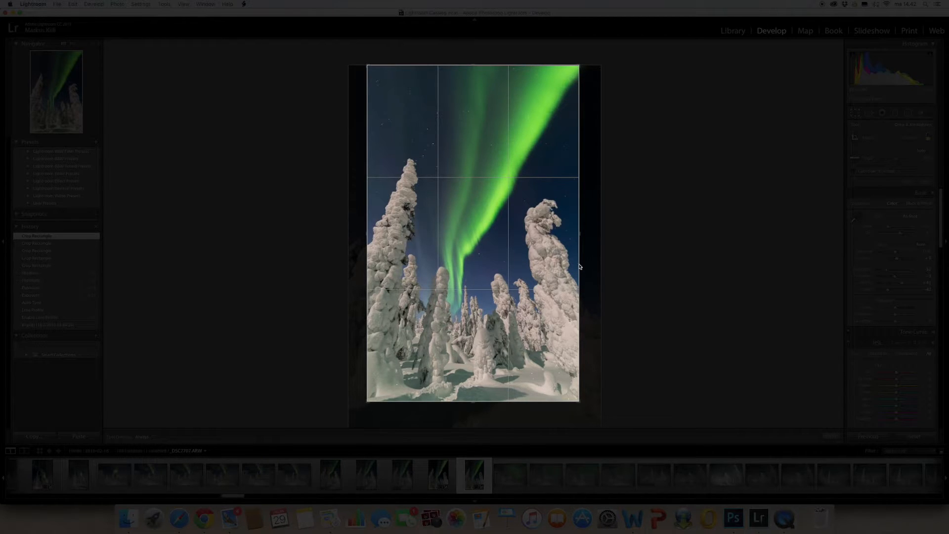
{"action": "left_click_drag", "start_coordinate": [580, 267], "coordinate": [576, 266]}
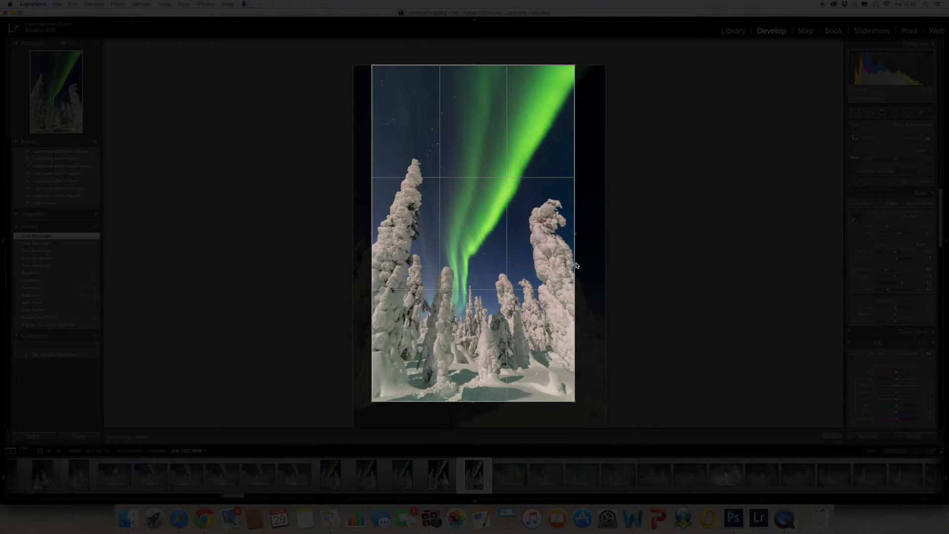
{"action": "left_click_drag", "start_coordinate": [576, 265], "coordinate": [585, 265]}
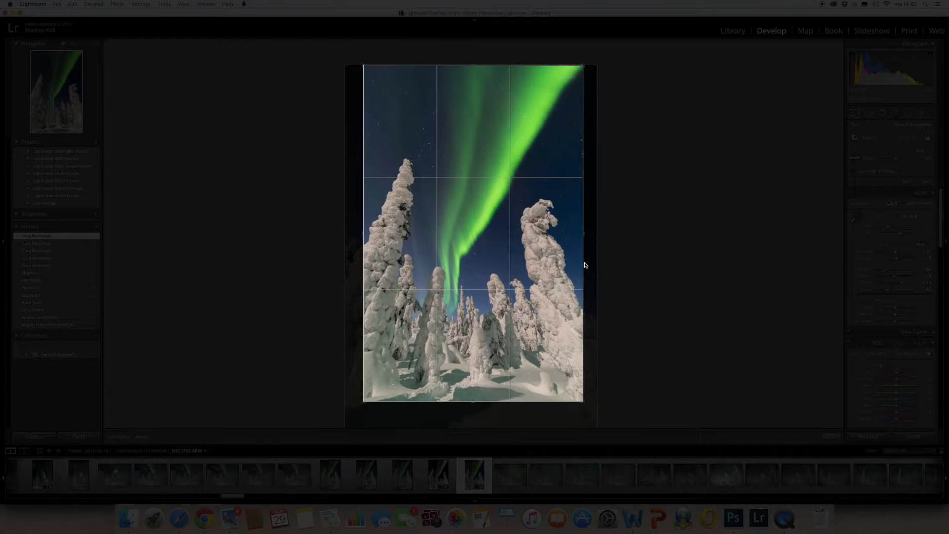
{"action": "left_click_drag", "start_coordinate": [585, 265], "coordinate": [581, 265]}
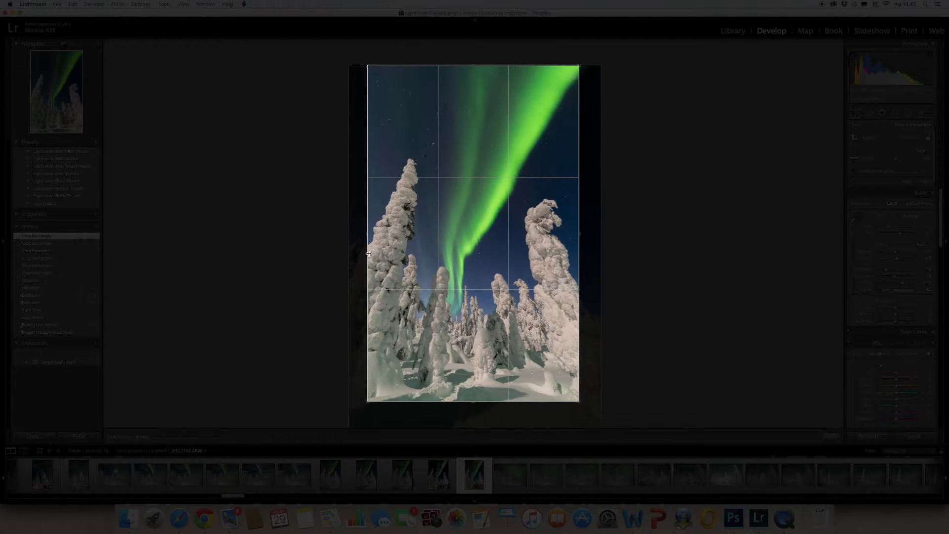
{"action": "left_click_drag", "start_coordinate": [367, 255], "coordinate": [362, 255]}
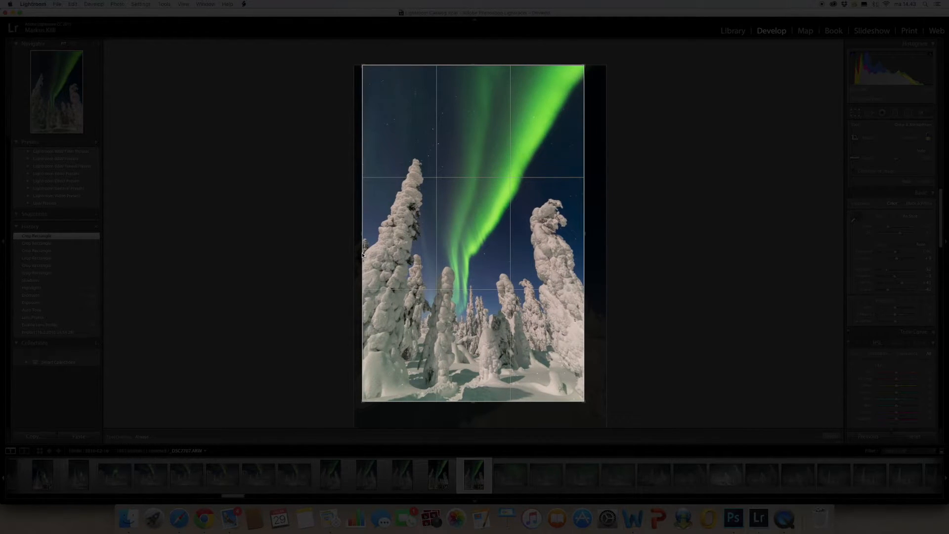
{"action": "left_click_drag", "start_coordinate": [362, 255], "coordinate": [365, 255]}
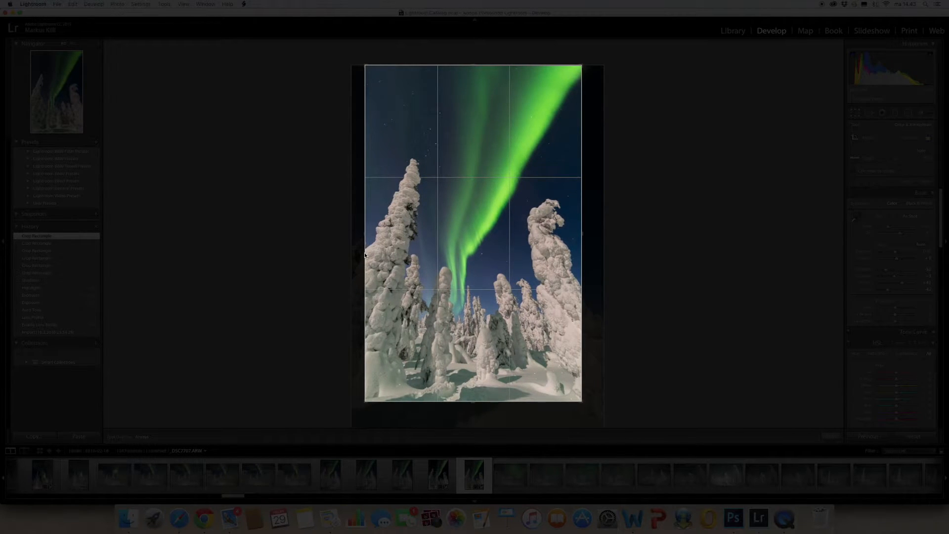
{"action": "left_click_drag", "start_coordinate": [365, 255], "coordinate": [365, 254]}
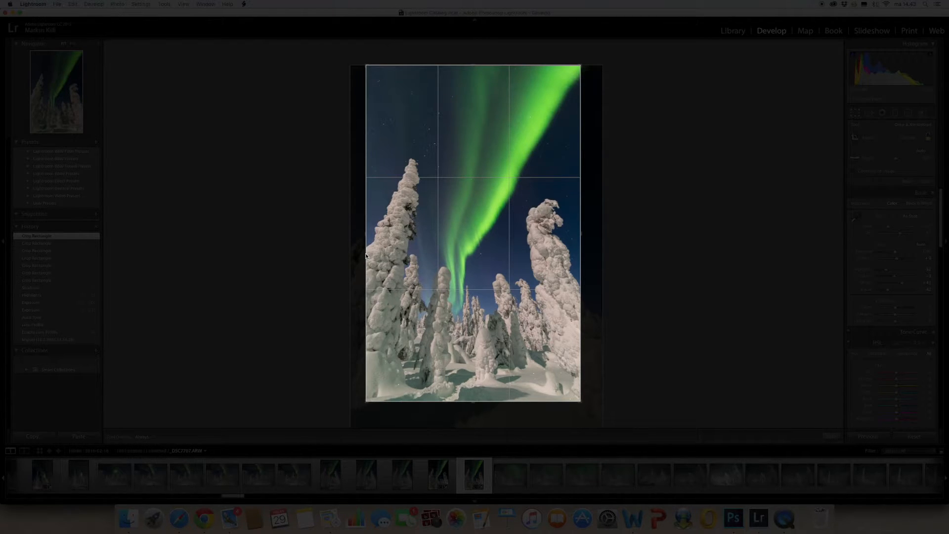
{"action": "key", "text": "Return"}
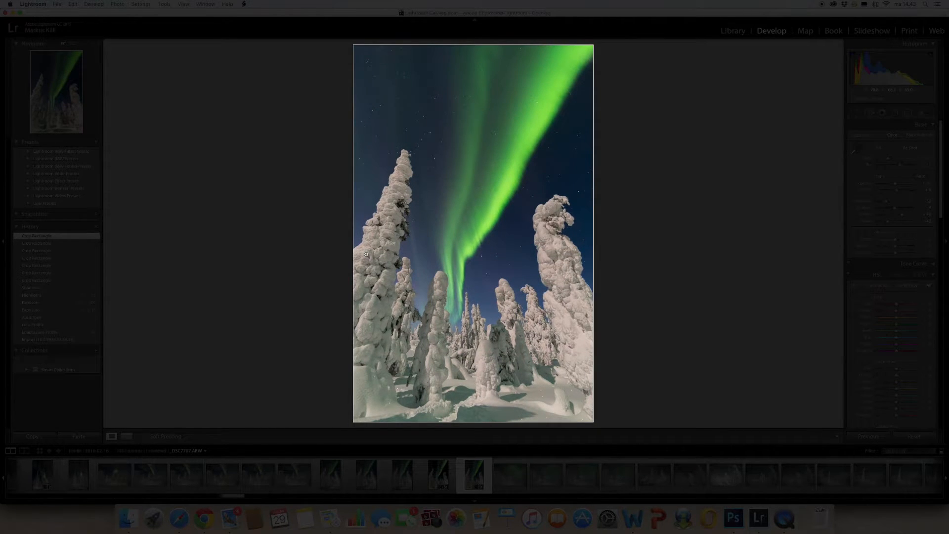
{"action": "key", "text": "l"}
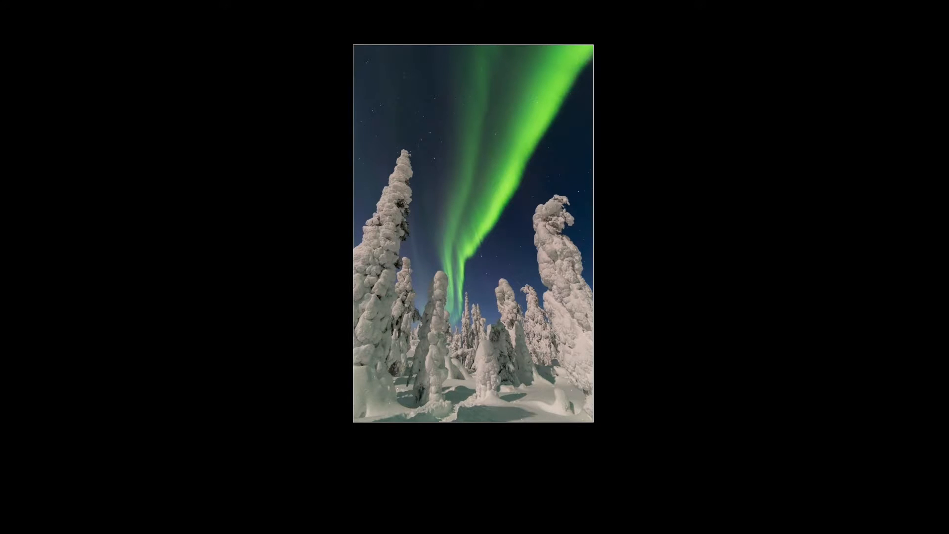
{"action": "key", "text": "l"}
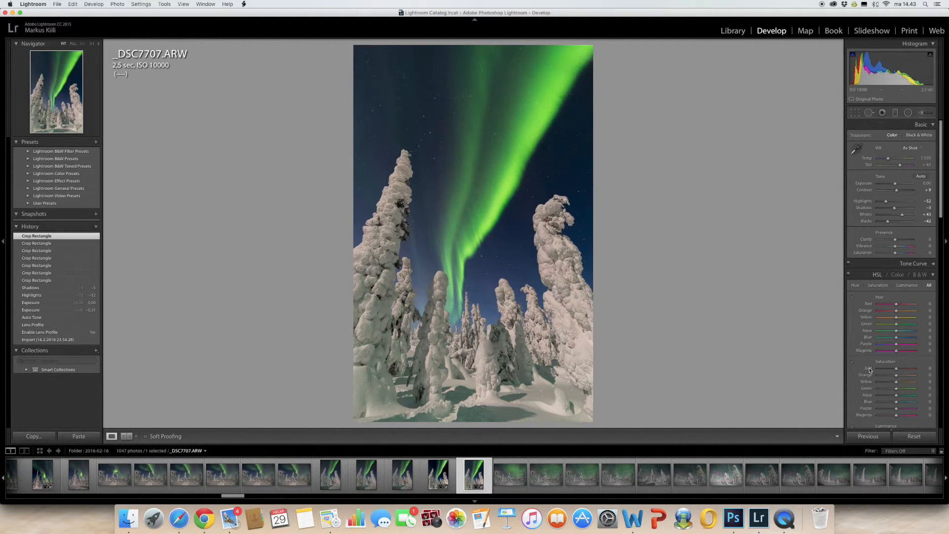
Sharpen the photo with masking 93, amount 124 and radius 1.7, previewing the edge mask while setting it.
{"action": "scroll", "coordinate": [873, 364], "scroll_direction": "down", "scroll_amount": 10}
{"action": "scroll", "coordinate": [873, 362], "scroll_direction": "down", "scroll_amount": 5}
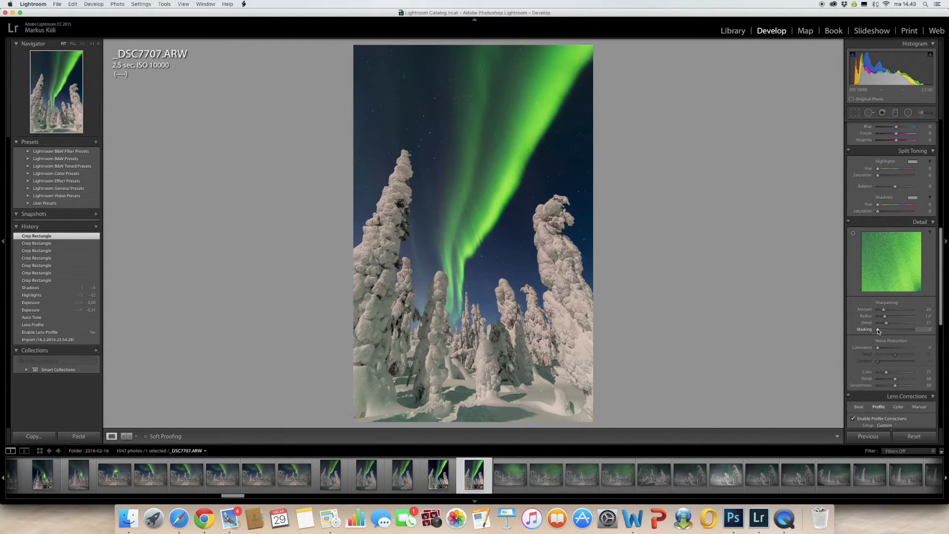
{"action": "key", "text": "alt"}
{"action": "left_click_drag", "start_coordinate": [879, 331], "coordinate": [909, 331]}
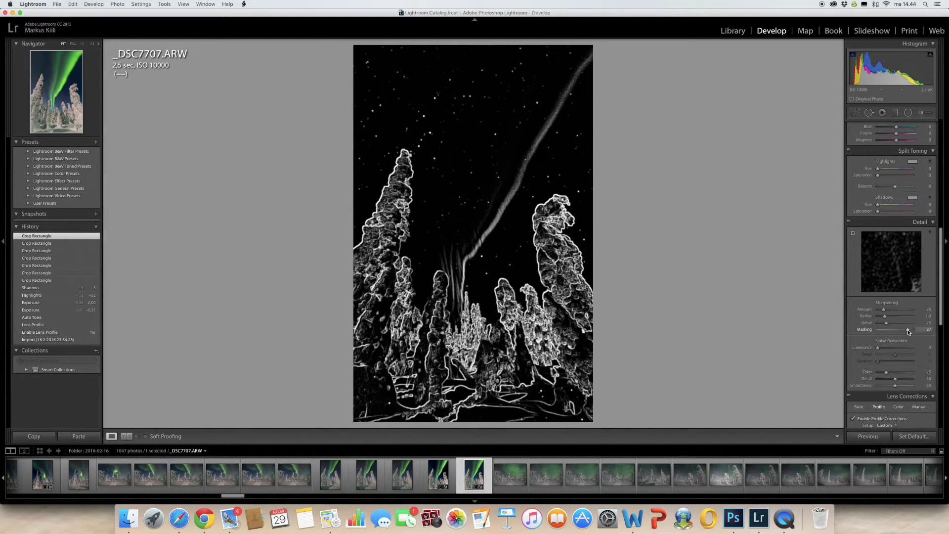
{"action": "left_click_drag", "start_coordinate": [909, 331], "coordinate": [895, 318]}
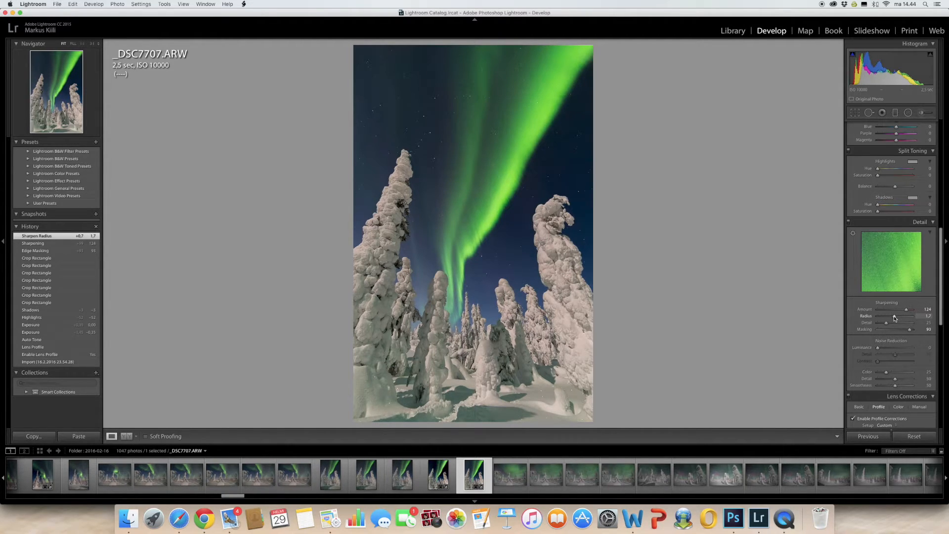
Set luminance noise reduction to 14 and color noise reduction to 90.
{"action": "left_click", "coordinate": [884, 349]}
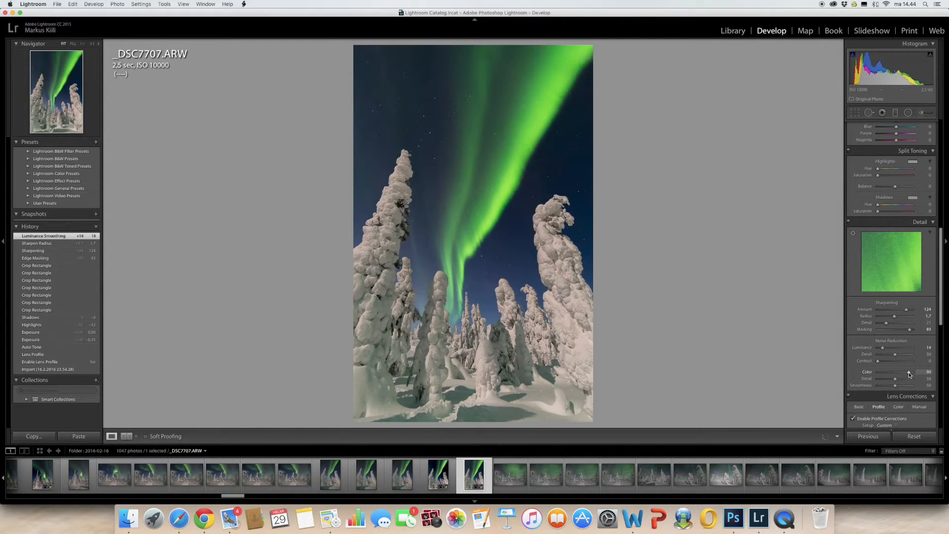
{"action": "left_click_drag", "start_coordinate": [910, 374], "coordinate": [910, 374]}
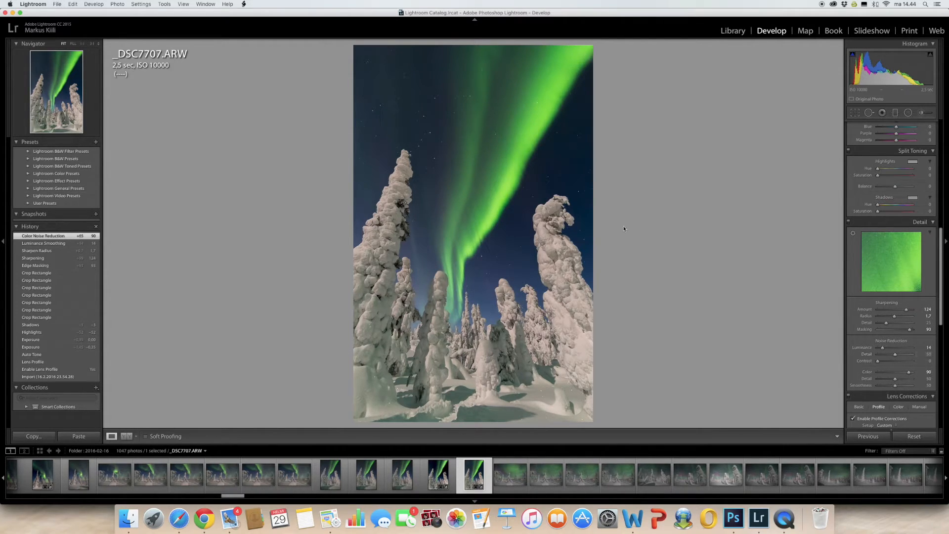
Zoom in on the photo and examine noise and sharpness across the snowy trees, the aurora and the starry sky.
{"action": "left_click", "coordinate": [543, 205]}
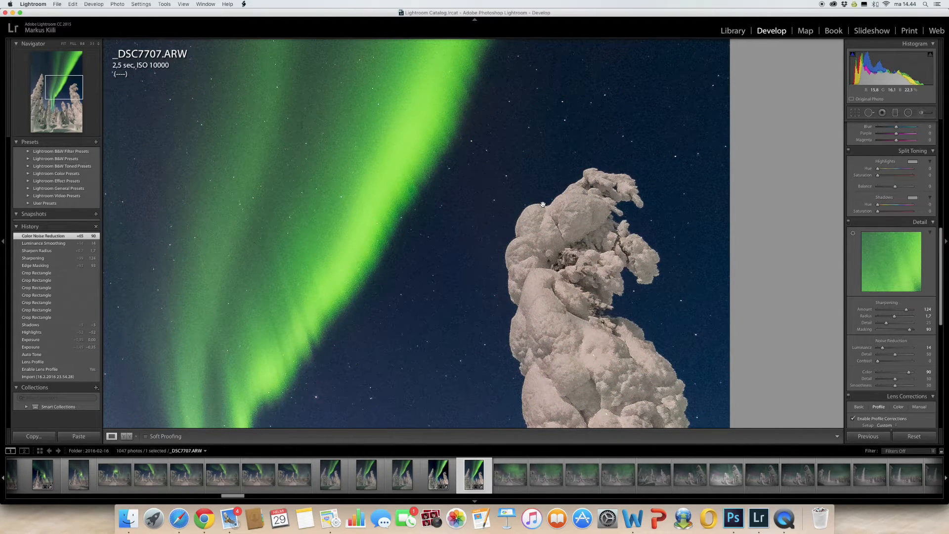
{"action": "scroll", "coordinate": [543, 204], "scroll_direction": "left", "scroll_amount": 15}
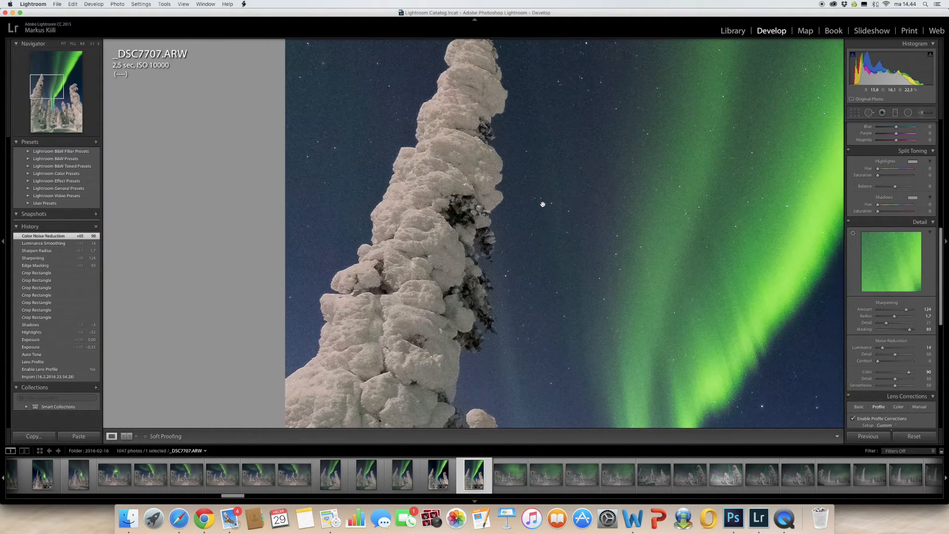
{"action": "scroll", "coordinate": [542, 205], "scroll_direction": "right", "scroll_amount": 20}
{"action": "scroll", "coordinate": [543, 205], "scroll_direction": "up", "scroll_amount": 5}
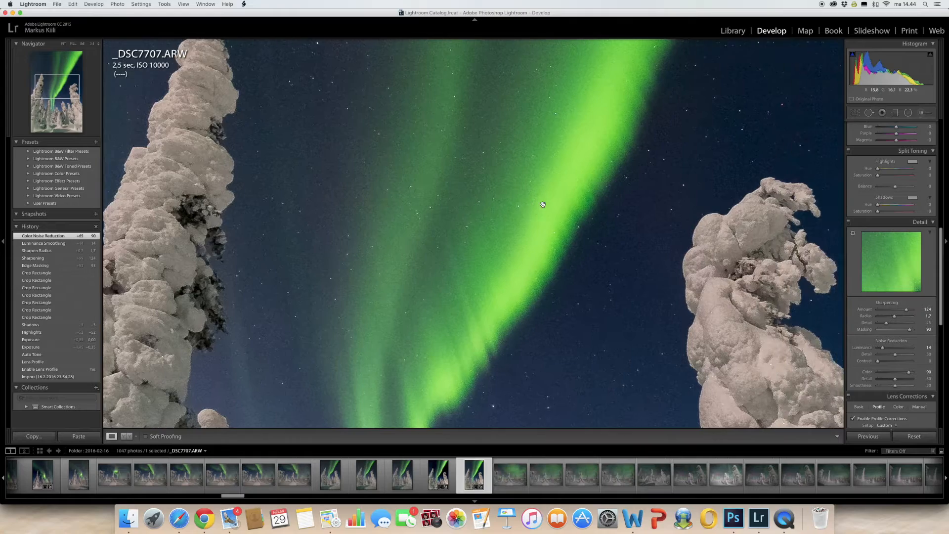
{"action": "scroll", "coordinate": [543, 205], "scroll_direction": "up", "scroll_amount": 8}
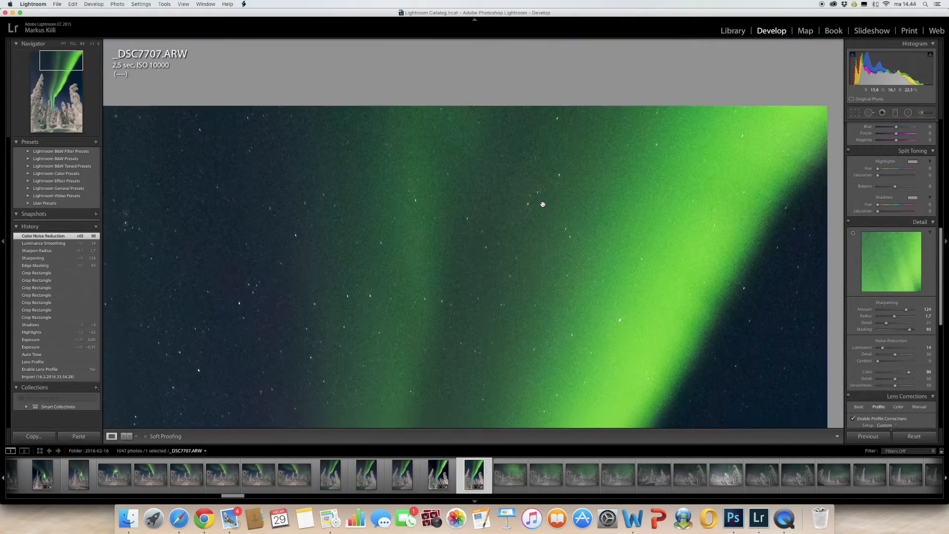
Check the aurora and snowy trees up close and set the sharpening amount to 103.
{"action": "scroll", "coordinate": [543, 204], "scroll_direction": "down", "scroll_amount": 9}
{"action": "scroll", "coordinate": [543, 204], "scroll_direction": "down", "scroll_amount": 10}
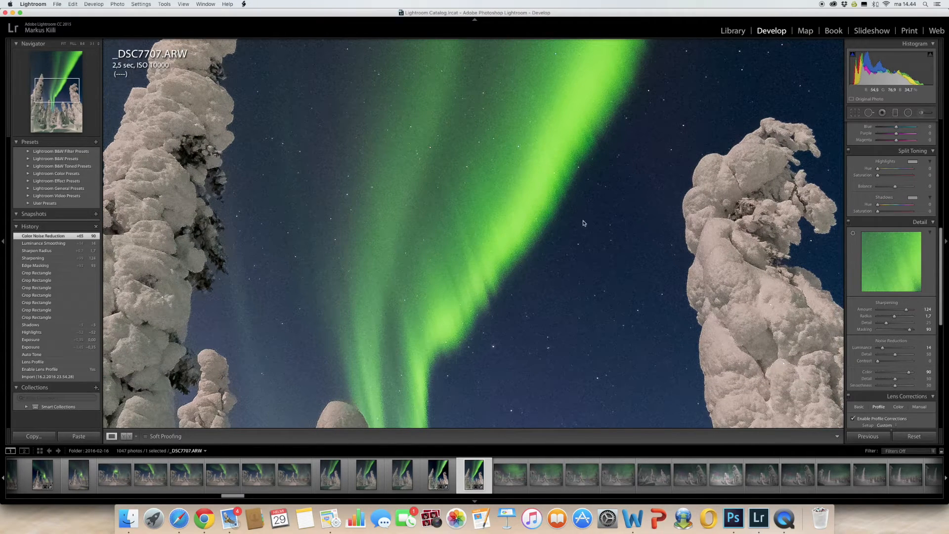
{"action": "scroll", "coordinate": [637, 264], "scroll_direction": "right", "scroll_amount": 6}
{"action": "scroll", "coordinate": [637, 264], "scroll_direction": "down", "scroll_amount": 2}
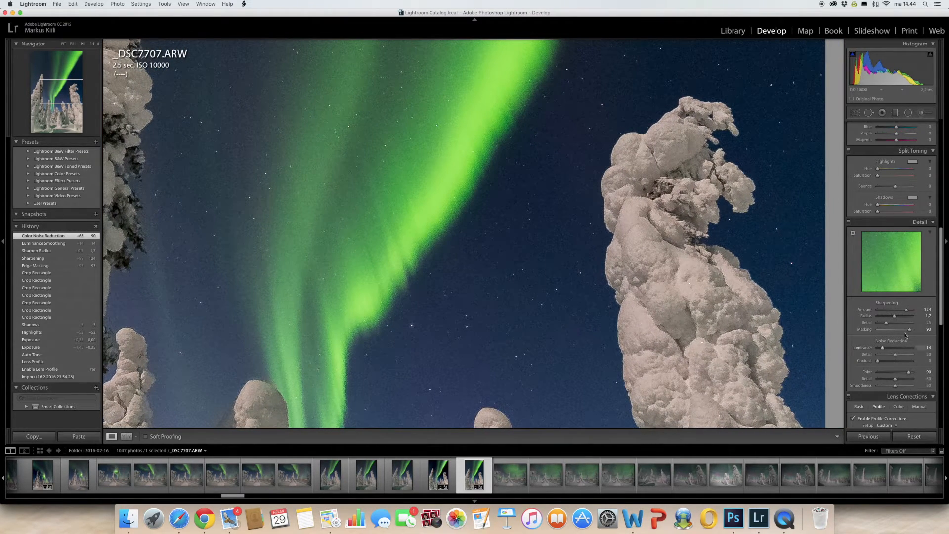
{"action": "left_click_drag", "start_coordinate": [906, 309], "coordinate": [903, 312]}
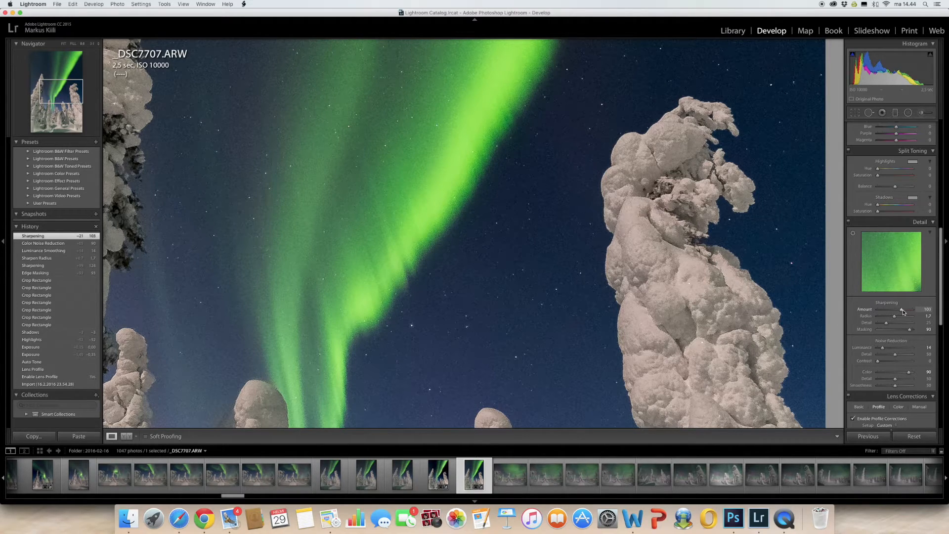
{"action": "left_click", "coordinate": [603, 314]}
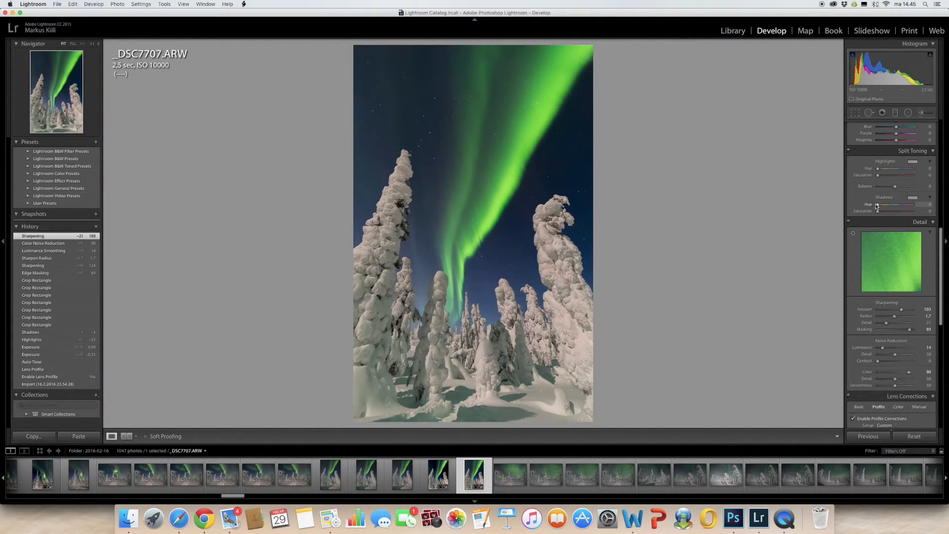
Brush an adjustment with clarity 27 and noise 100 over the sky and aurora, using sizes 18 and 7.
{"action": "scroll", "coordinate": [897, 203], "scroll_direction": "up", "scroll_amount": 10}
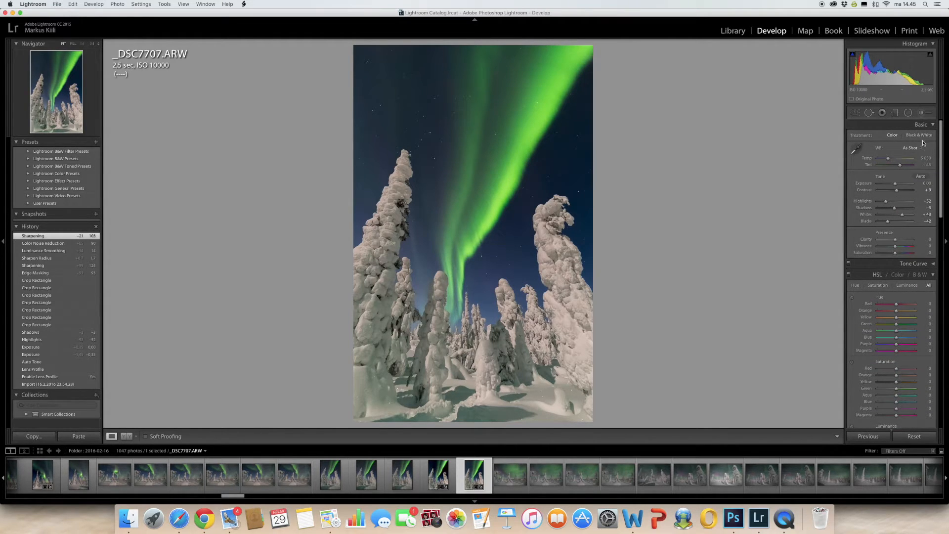
{"action": "left_click", "coordinate": [927, 115]}
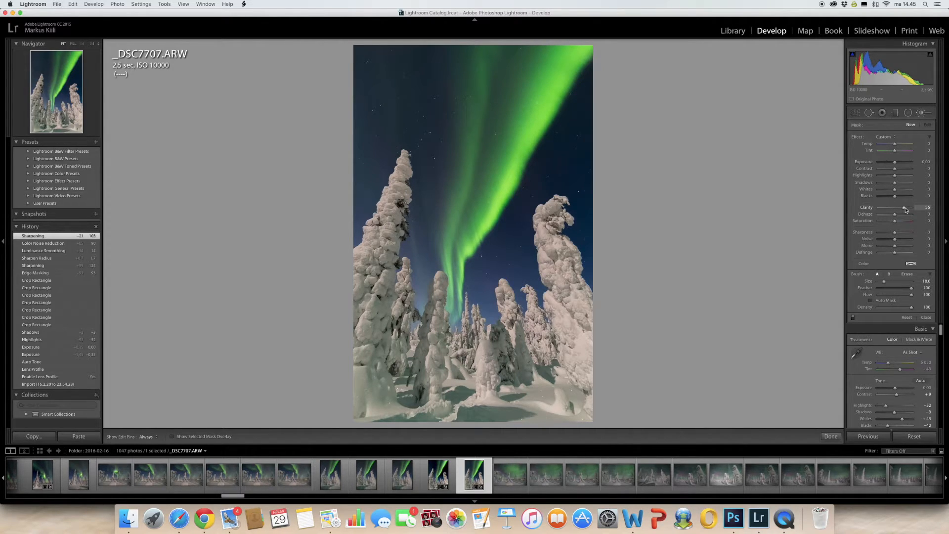
{"action": "left_click_drag", "start_coordinate": [905, 208], "coordinate": [899, 210]}
{"action": "left_click_drag", "start_coordinate": [896, 240], "coordinate": [921, 241]}
{"action": "key", "text": "h"}
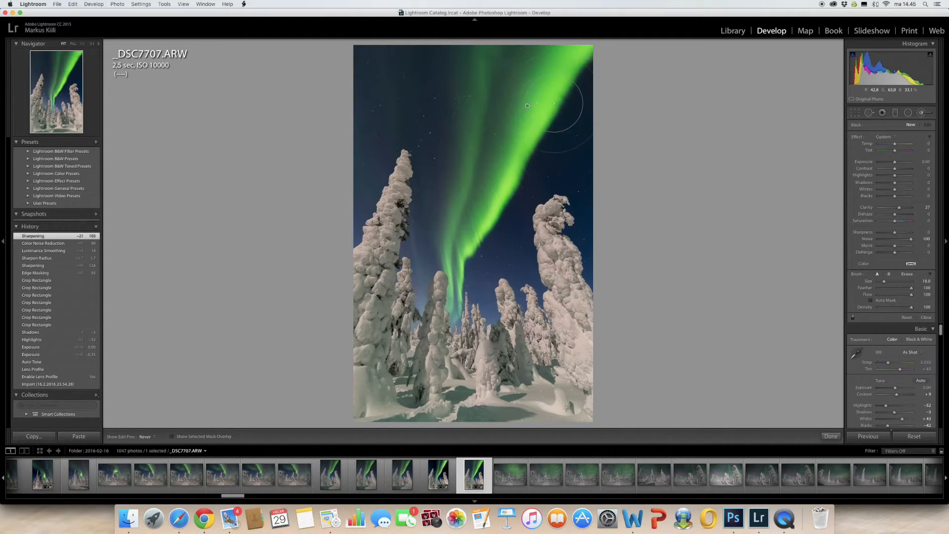
{"action": "mouse_move", "coordinate": [419, 79]}
{"action": "left_mouse_down"}
{"action": "mouse_move", "coordinate": [385, 76]}
{"action": "mouse_move", "coordinate": [424, 87]}
{"action": "mouse_move", "coordinate": [546, 77]}
{"action": "mouse_move", "coordinate": [449, 105]}
{"action": "mouse_move", "coordinate": [462, 155]}
{"action": "mouse_move", "coordinate": [480, 174]}
{"action": "mouse_move", "coordinate": [587, 127]}
{"action": "mouse_move", "coordinate": [533, 155]}
{"action": "left_mouse_up"}
{"action": "scroll", "coordinate": [533, 155], "scroll_direction": "down", "scroll_amount": 8}
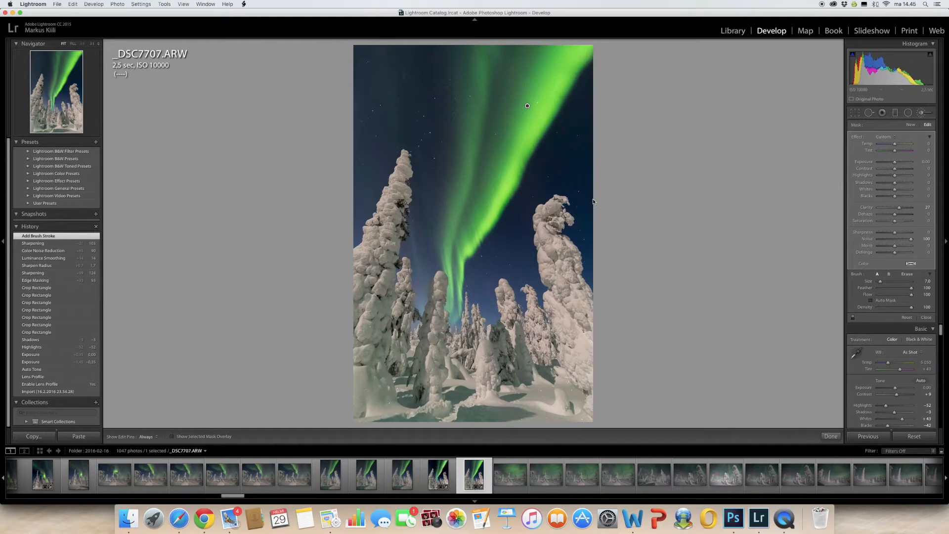
{"action": "key", "text": "h"}
{"action": "mouse_move", "coordinate": [427, 34]}
{"action": "left_mouse_down"}
{"action": "mouse_move", "coordinate": [536, 35]}
{"action": "mouse_move", "coordinate": [541, 118]}
{"action": "mouse_move", "coordinate": [601, 173]}
{"action": "left_mouse_up"}
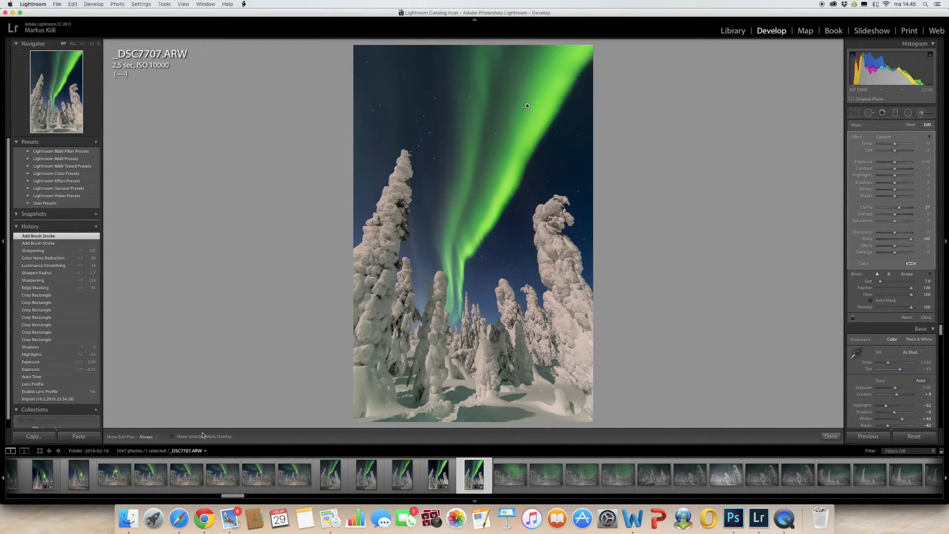
Show the mask overlay and extend the brush mask over the aurora's lower end between the trees with size 1.
{"action": "left_click", "coordinate": [172, 436]}
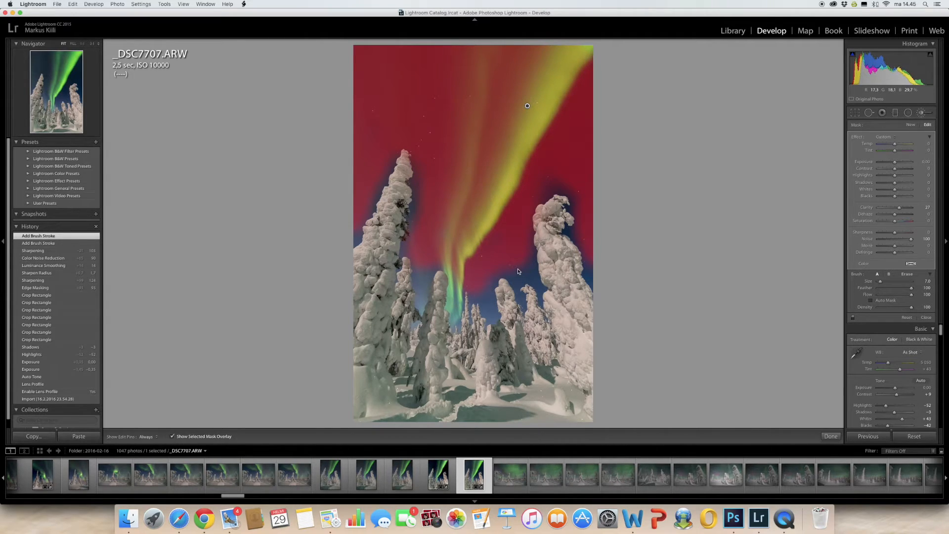
{"action": "scroll", "coordinate": [519, 267], "scroll_direction": "down", "scroll_amount": 4}
{"action": "key", "text": "h"}
{"action": "left_click_drag", "start_coordinate": [455, 303], "coordinate": [456, 289]}
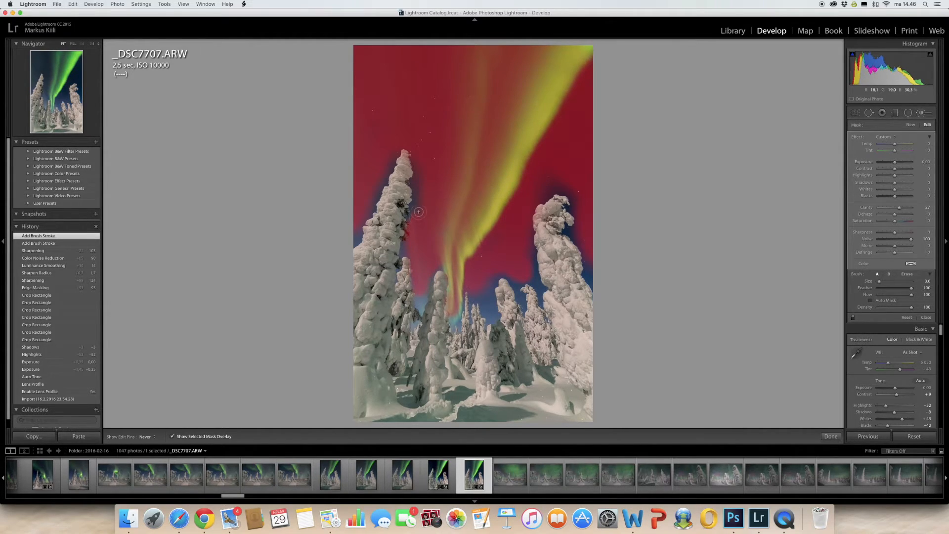
{"action": "left_click_drag", "start_coordinate": [429, 156], "coordinate": [431, 155]}
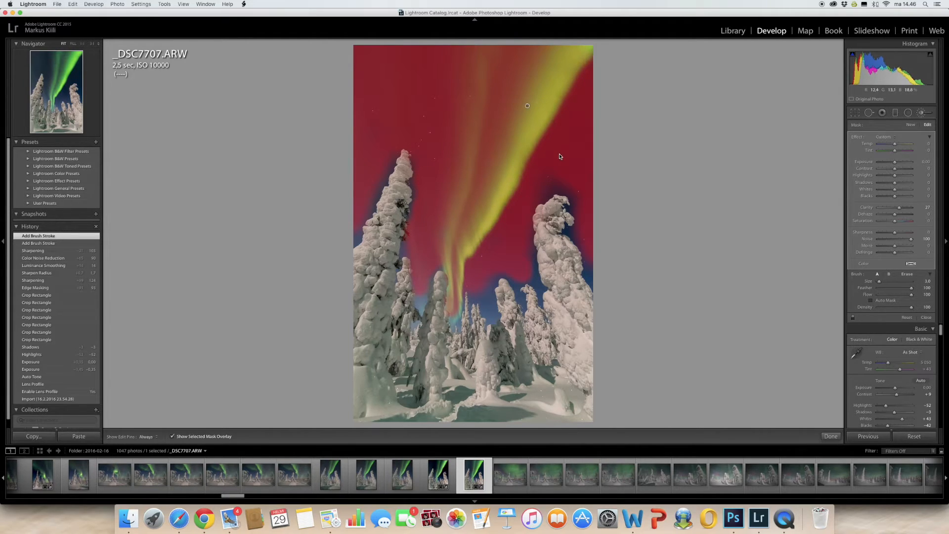
Erase the mask from the two large snowy trees, hide the overlay and finish the brush adjustment.
{"action": "left_click", "coordinate": [908, 275]}
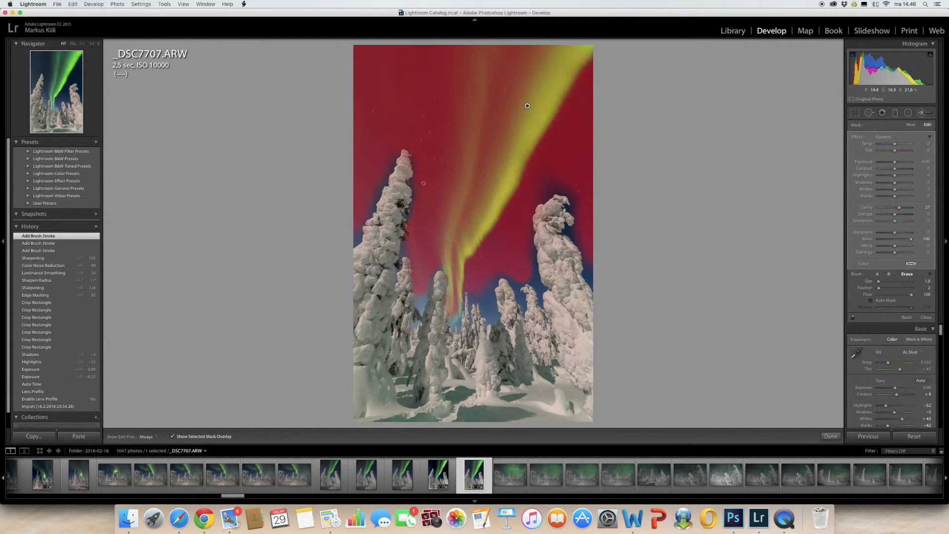
{"action": "key", "text": "h"}
{"action": "left_click_drag", "start_coordinate": [399, 176], "coordinate": [399, 181]}
{"action": "left_click_drag", "start_coordinate": [550, 214], "coordinate": [550, 212]}
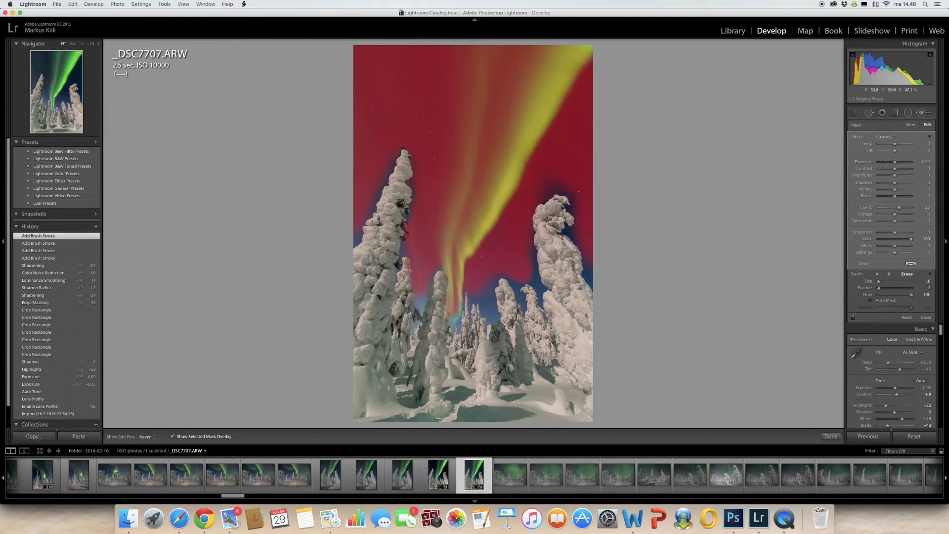
{"action": "left_click_drag", "start_coordinate": [406, 231], "coordinate": [405, 237]}
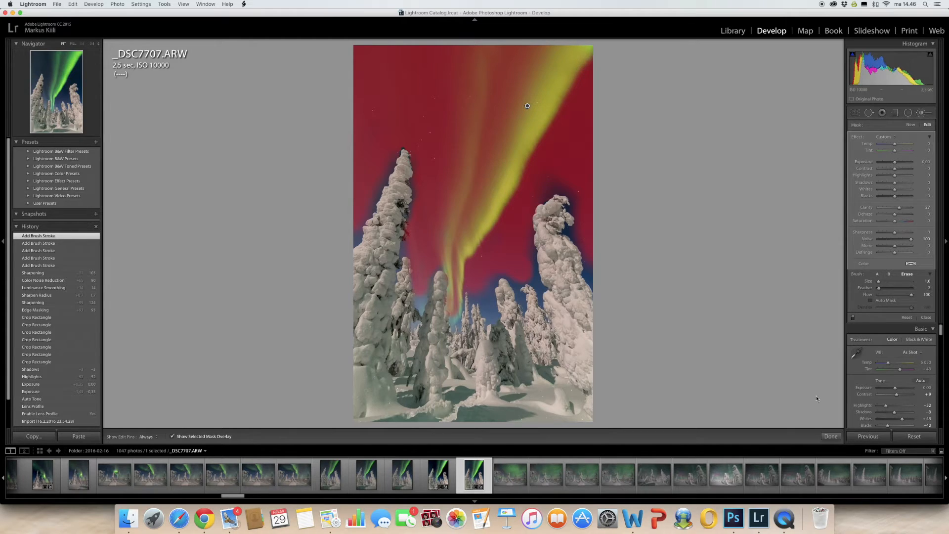
{"action": "left_click", "coordinate": [173, 436]}
{"action": "left_click", "coordinate": [832, 436]}
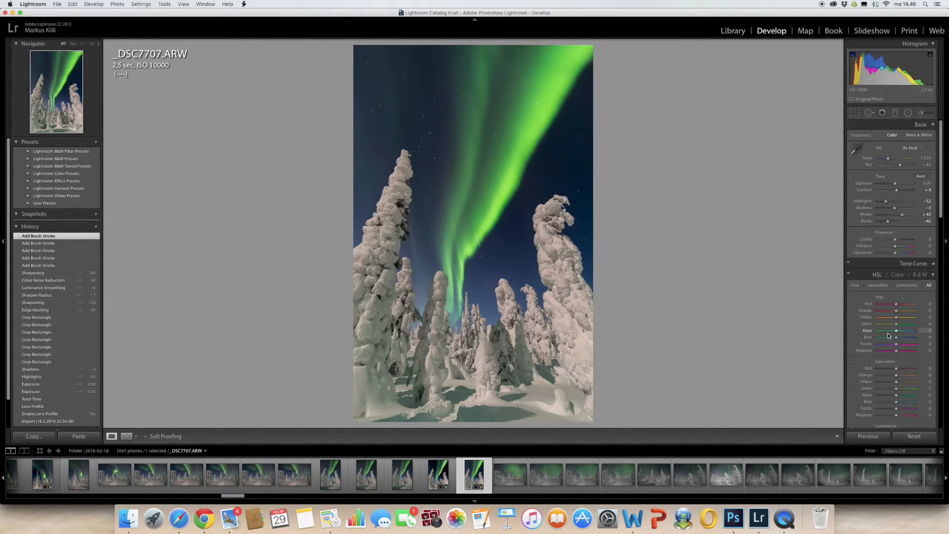
Lower the green saturation to -11 and raise the overall clarity to +18.
{"action": "scroll", "coordinate": [888, 336], "scroll_direction": "down", "scroll_amount": 3}
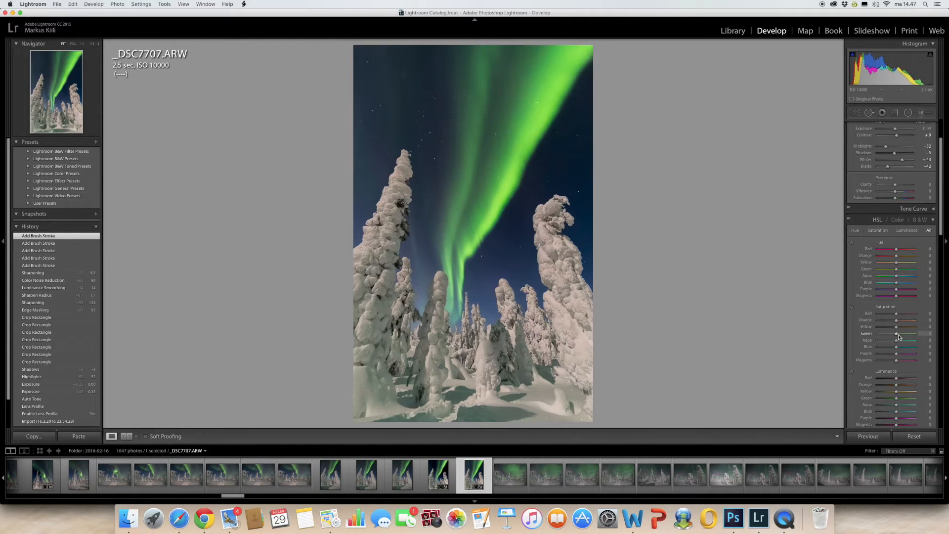
{"action": "left_click_drag", "start_coordinate": [897, 337], "coordinate": [895, 337]}
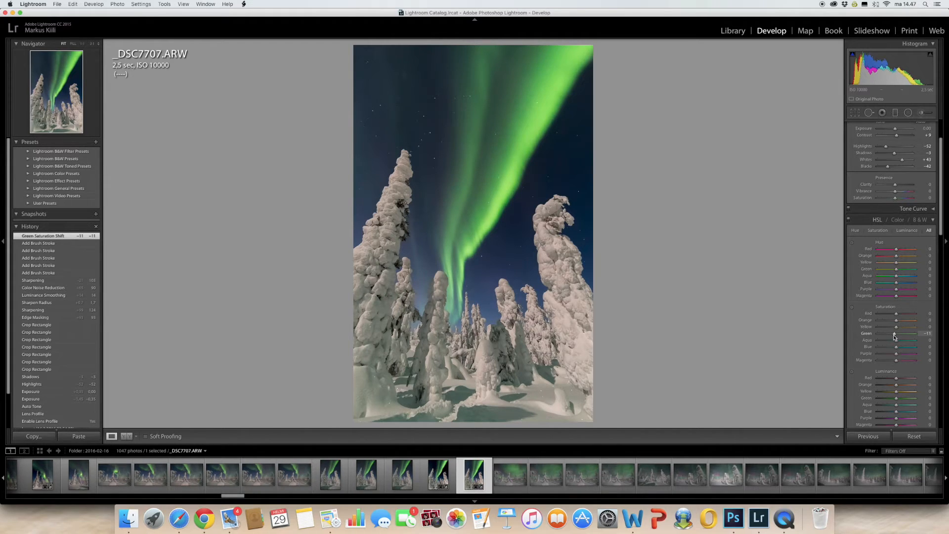
{"action": "scroll", "coordinate": [899, 208], "scroll_direction": "up", "scroll_amount": 4}
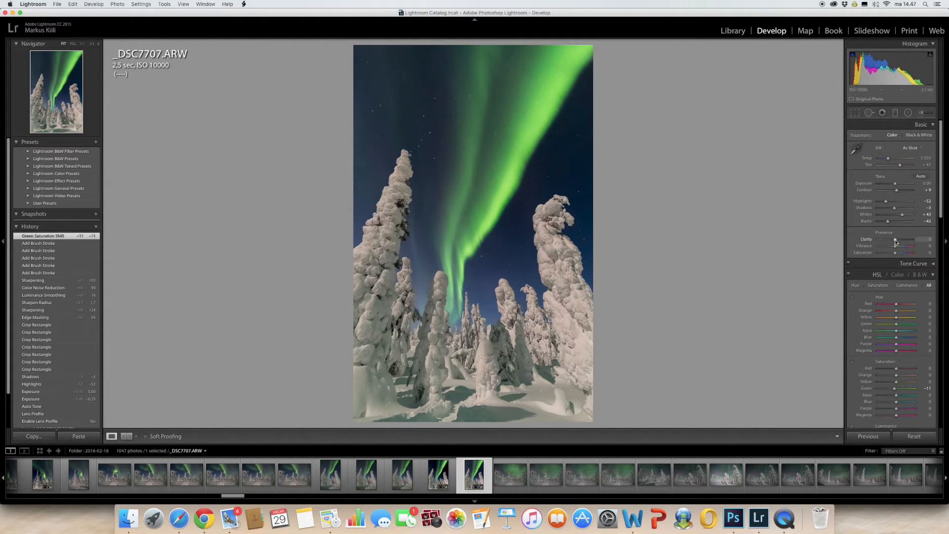
{"action": "left_click_drag", "start_coordinate": [895, 241], "coordinate": [899, 241]}
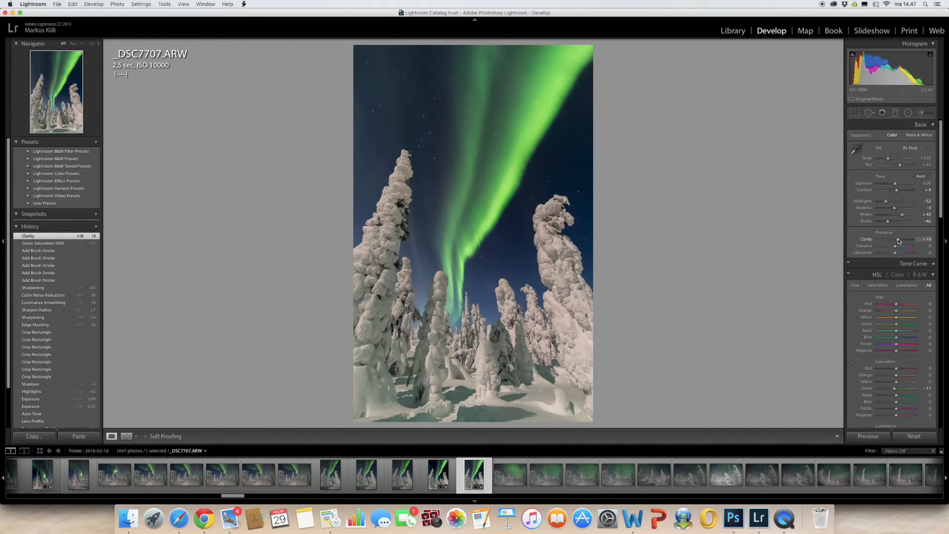
Set blacks to -60 while previewing the shadow clipping.
{"action": "left_click_drag", "start_coordinate": [890, 223], "coordinate": [891, 223]}
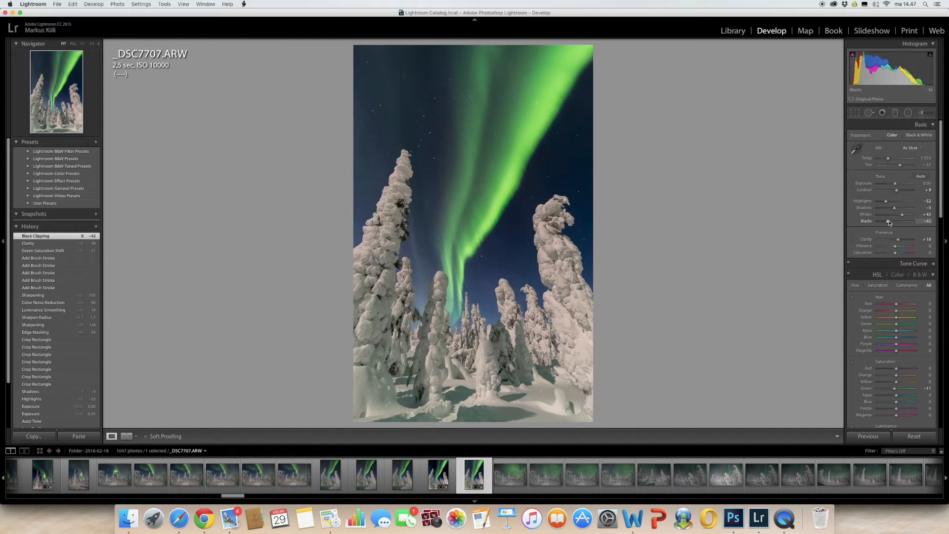
{"action": "key", "text": "alt"}
{"action": "left_click_drag", "start_coordinate": [890, 223], "coordinate": [887, 224]}
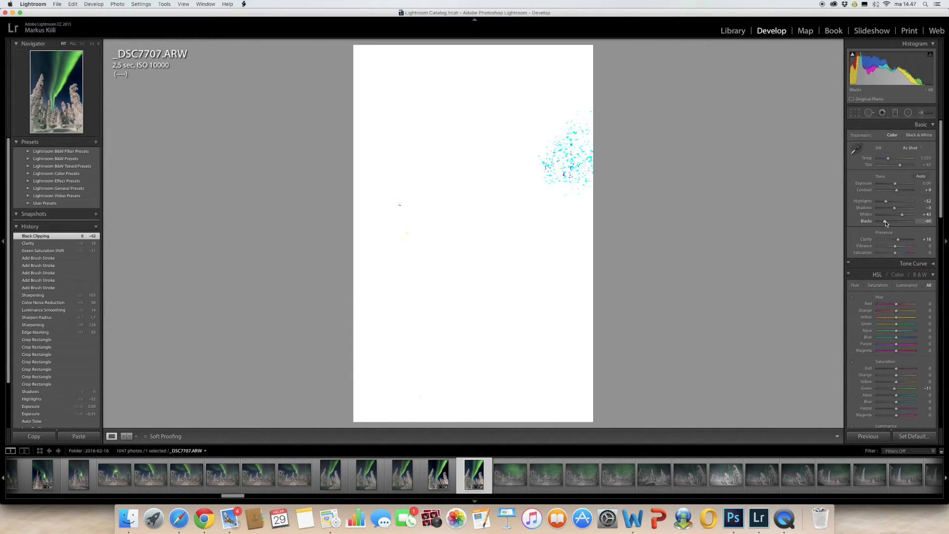
{"action": "left_click_drag", "start_coordinate": [887, 224], "coordinate": [887, 224]}
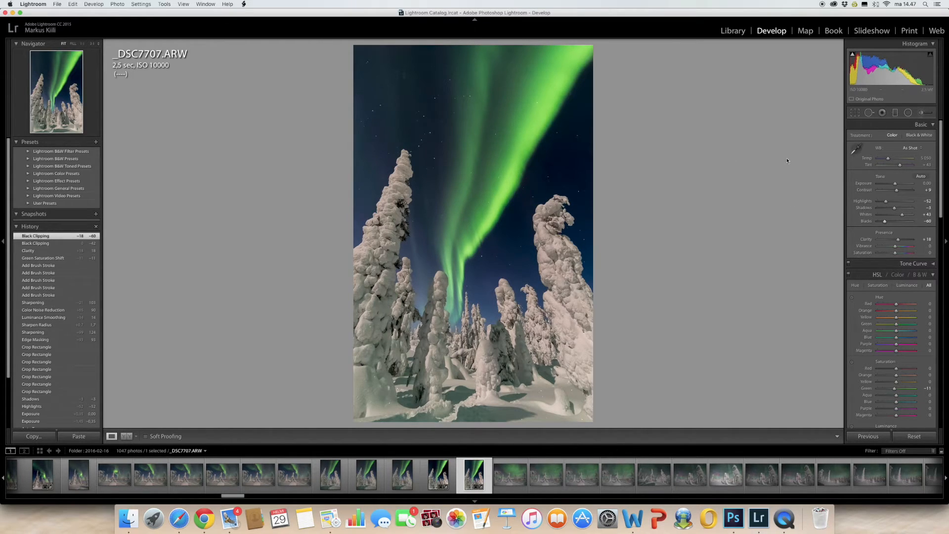
Inspect the starry sky around the left snowy tree up close and set luminance noise reduction to 22.
{"action": "scroll", "coordinate": [895, 286], "scroll_direction": "down", "scroll_amount": 10}
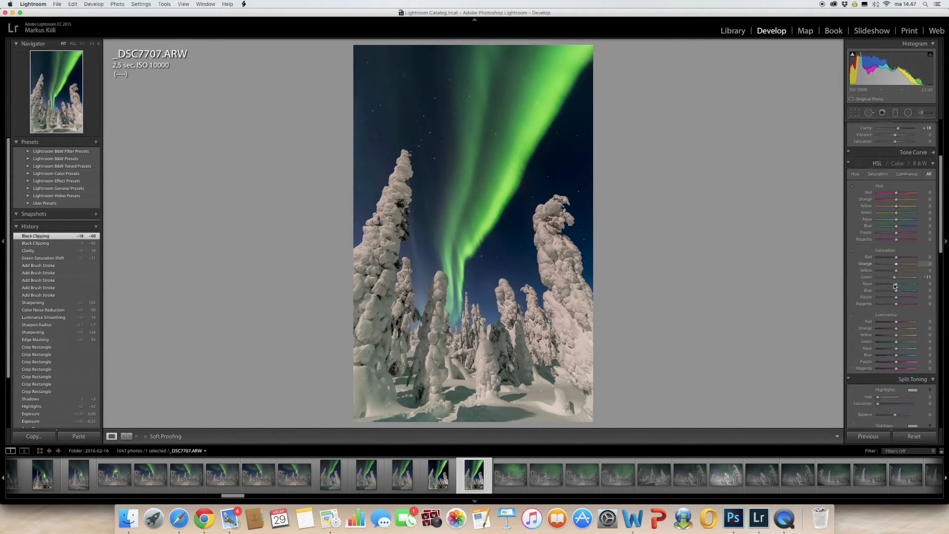
{"action": "scroll", "coordinate": [895, 286], "scroll_direction": "down", "scroll_amount": 5}
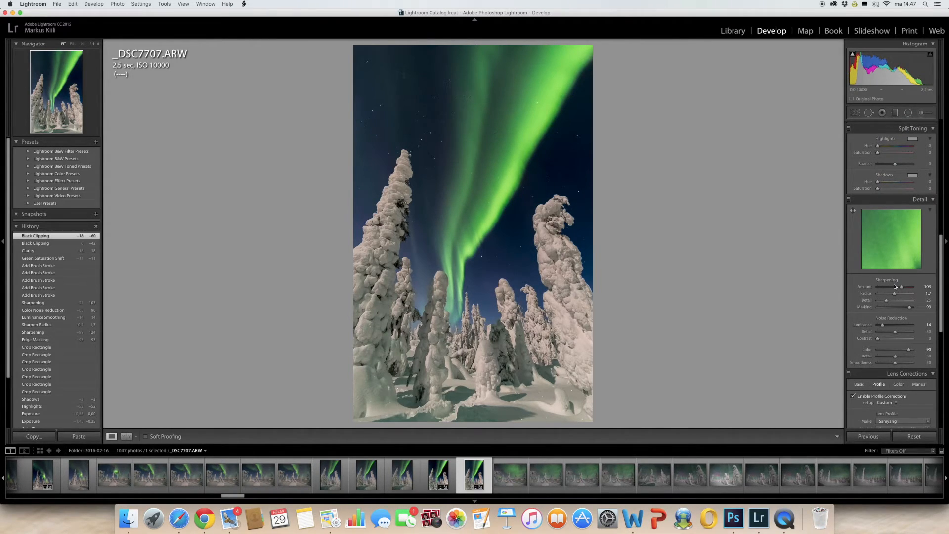
{"action": "scroll", "coordinate": [895, 287], "scroll_direction": "up", "scroll_amount": 15}
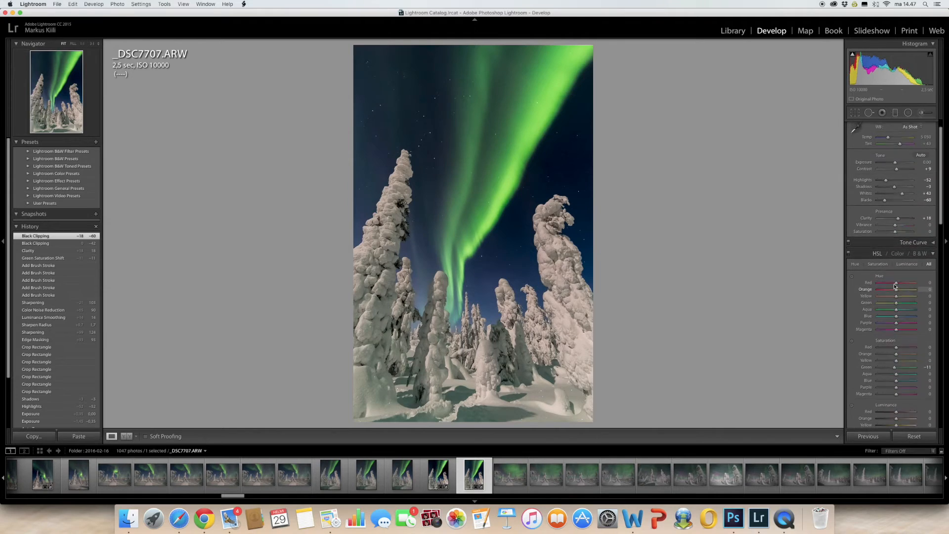
{"action": "left_click", "coordinate": [366, 187]}
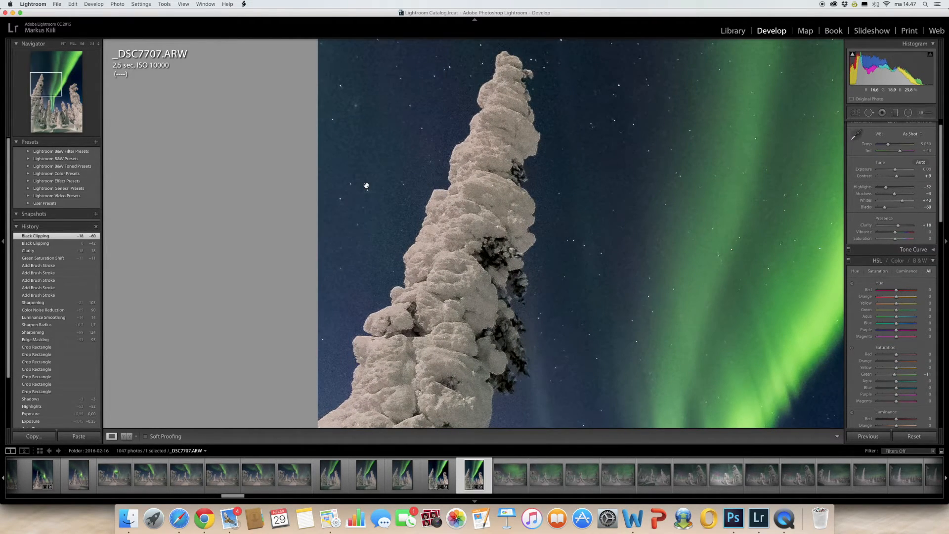
{"action": "scroll", "coordinate": [367, 186], "scroll_direction": "up", "scroll_amount": 15}
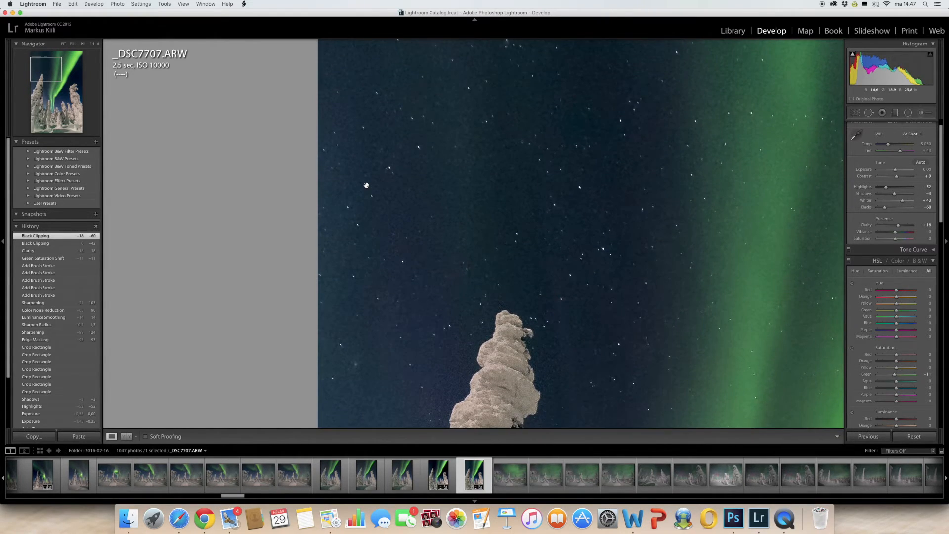
{"action": "scroll", "coordinate": [366, 185], "scroll_direction": "down", "scroll_amount": 10}
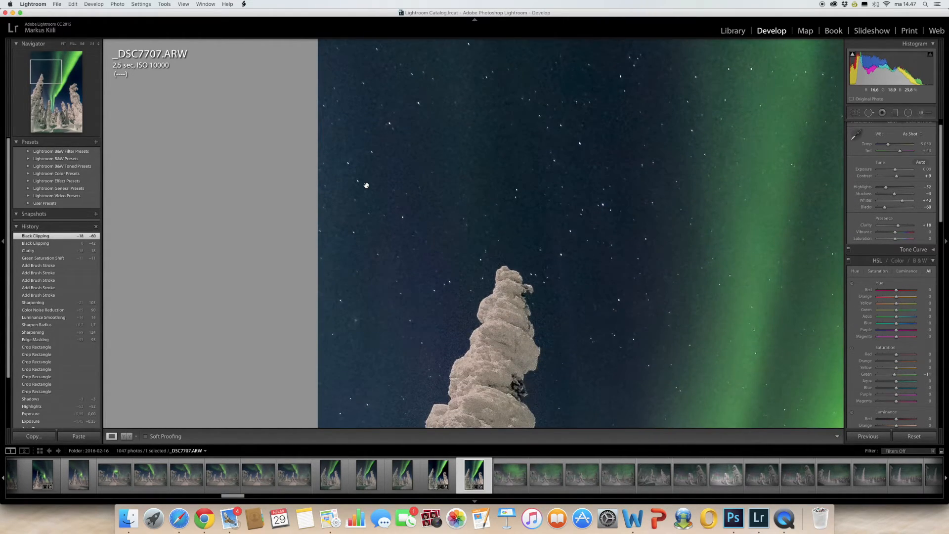
{"action": "scroll", "coordinate": [366, 186], "scroll_direction": "down", "scroll_amount": 2}
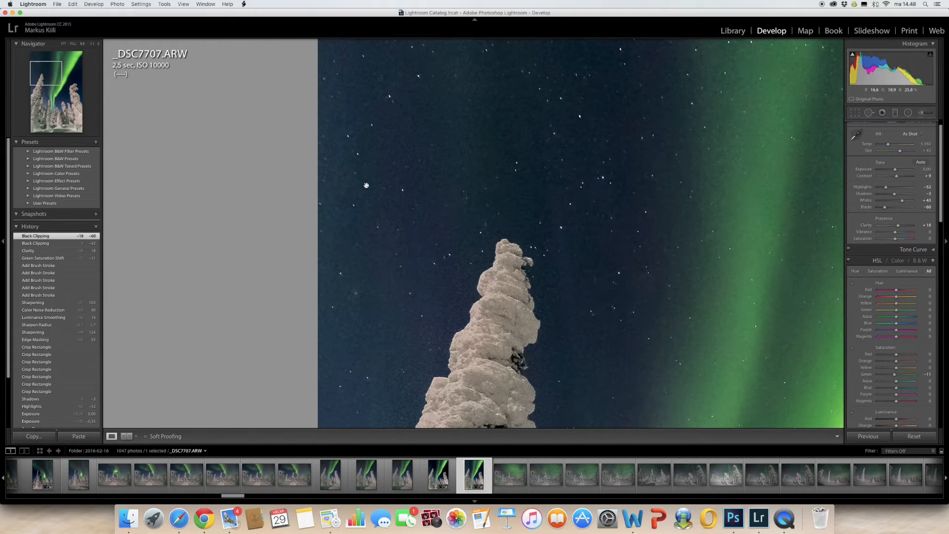
{"action": "scroll", "coordinate": [366, 185], "scroll_direction": "right", "scroll_amount": 5}
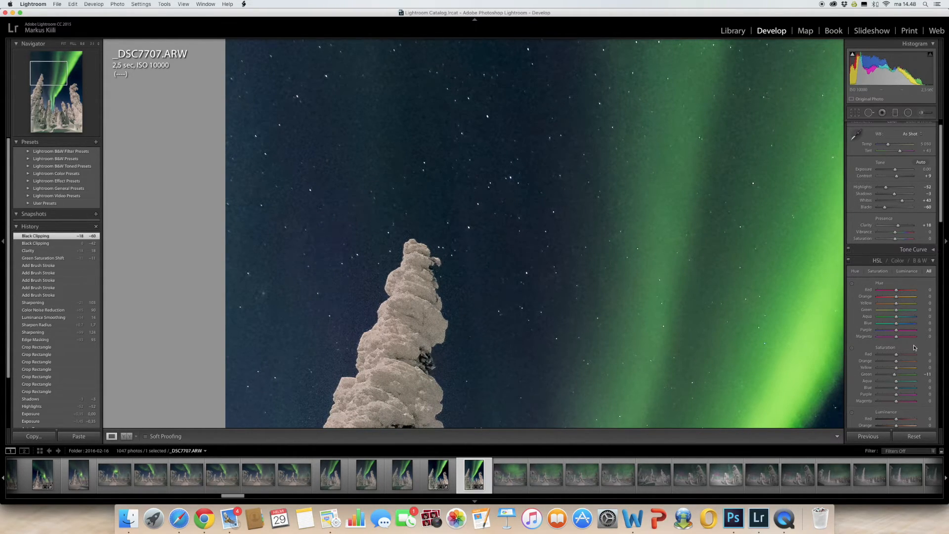
{"action": "scroll", "coordinate": [914, 345], "scroll_direction": "down", "scroll_amount": 10}
{"action": "scroll", "coordinate": [914, 345], "scroll_direction": "down", "scroll_amount": 5}
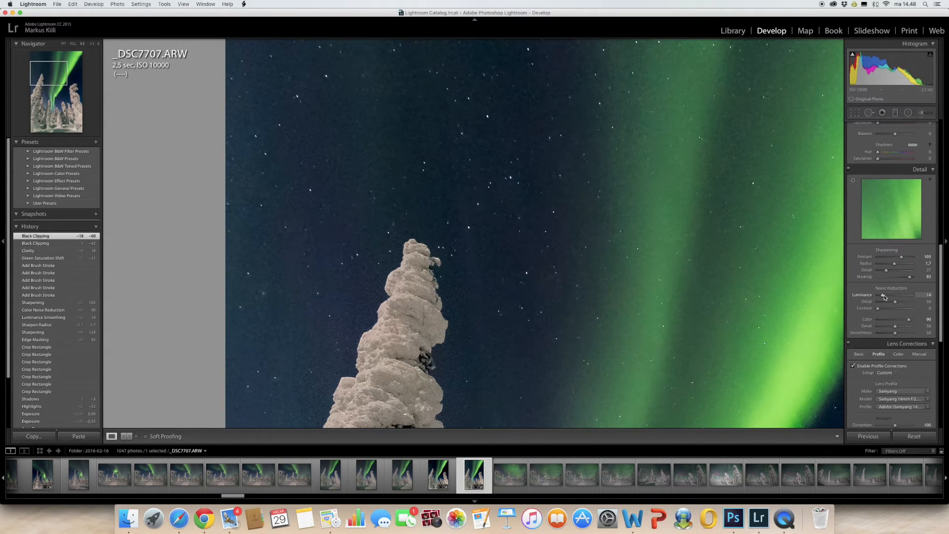
{"action": "left_click_drag", "start_coordinate": [884, 297], "coordinate": [889, 297]}
{"action": "left_click_drag", "start_coordinate": [889, 296], "coordinate": [888, 297]}
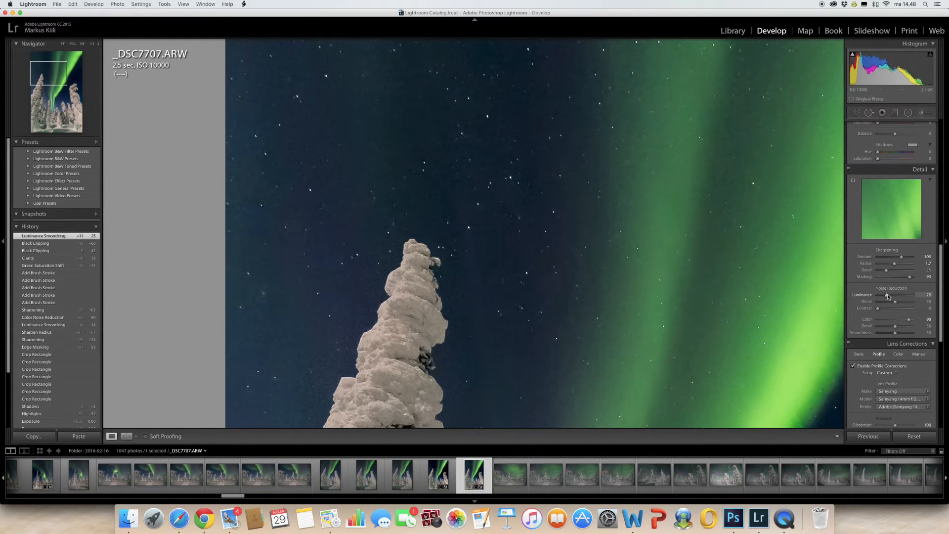
{"action": "left_click_drag", "start_coordinate": [889, 296], "coordinate": [887, 296]}
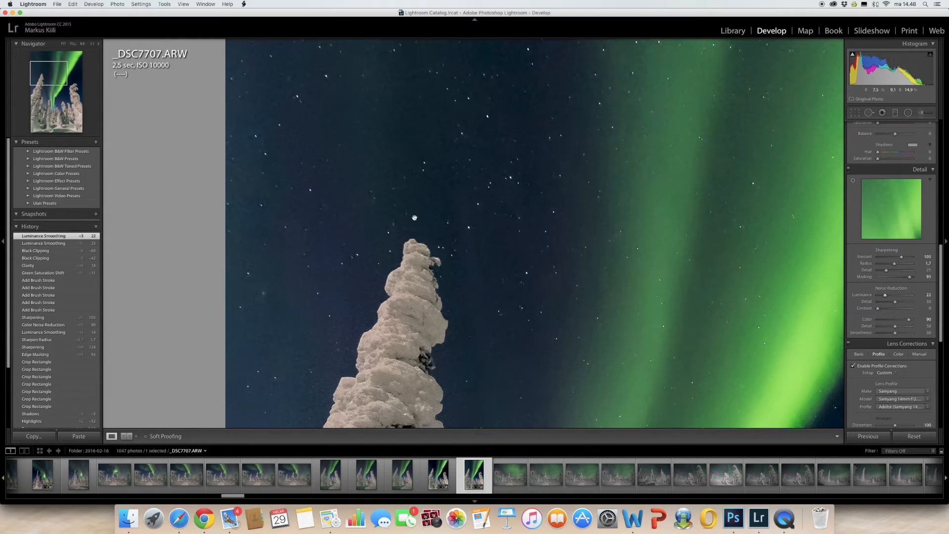
Brush a new adjustment with noise 100, clarity 0 and size 14 over the sky left of the tall snowy tree.
{"action": "left_click", "coordinate": [922, 113]}
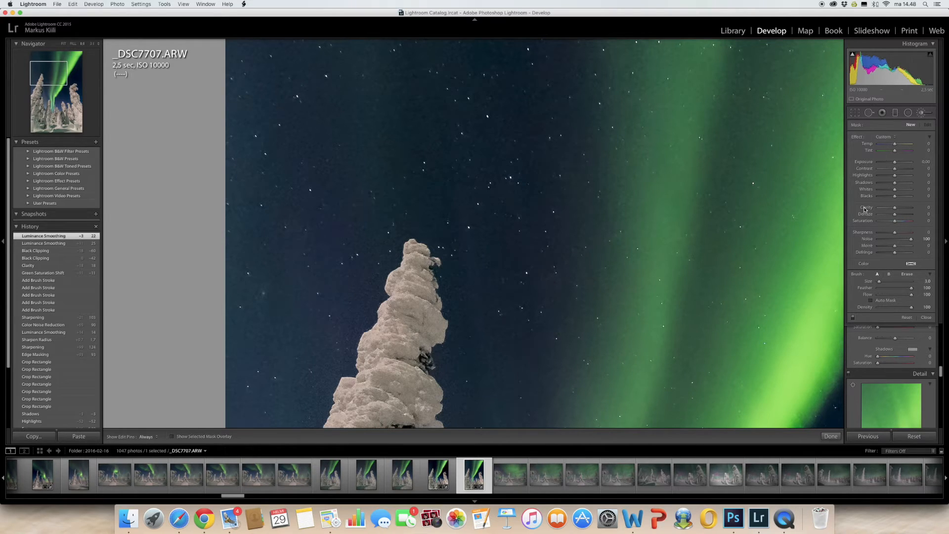
{"action": "scroll", "coordinate": [272, 263], "scroll_direction": "up", "scroll_amount": 5}
{"action": "mouse_move", "coordinate": [272, 262]}
{"action": "left_mouse_down"}
{"action": "mouse_move", "coordinate": [287, 88]}
{"action": "mouse_move", "coordinate": [285, 178]}
{"action": "mouse_move", "coordinate": [247, 117]}
{"action": "mouse_move", "coordinate": [271, 252]}
{"action": "mouse_move", "coordinate": [265, 98]}
{"action": "mouse_move", "coordinate": [251, 240]}
{"action": "mouse_move", "coordinate": [310, 76]}
{"action": "mouse_move", "coordinate": [303, 231]}
{"action": "mouse_move", "coordinate": [375, 152]}
{"action": "mouse_move", "coordinate": [369, 101]}
{"action": "mouse_move", "coordinate": [277, 192]}
{"action": "mouse_move", "coordinate": [310, 127]}
{"action": "mouse_move", "coordinate": [264, 363]}
{"action": "mouse_move", "coordinate": [271, 280]}
{"action": "mouse_move", "coordinate": [263, 308]}
{"action": "mouse_move", "coordinate": [273, 333]}
{"action": "mouse_move", "coordinate": [296, 236]}
{"action": "mouse_move", "coordinate": [280, 310]}
{"action": "mouse_move", "coordinate": [343, 197]}
{"action": "mouse_move", "coordinate": [299, 310]}
{"action": "mouse_move", "coordinate": [357, 197]}
{"action": "mouse_move", "coordinate": [299, 344]}
{"action": "mouse_move", "coordinate": [323, 219]}
{"action": "mouse_move", "coordinate": [305, 286]}
{"action": "mouse_move", "coordinate": [283, 299]}
{"action": "mouse_move", "coordinate": [335, 170]}
{"action": "mouse_move", "coordinate": [415, 102]}
{"action": "mouse_move", "coordinate": [249, 126]}
{"action": "mouse_move", "coordinate": [272, 96]}
{"action": "left_mouse_up"}
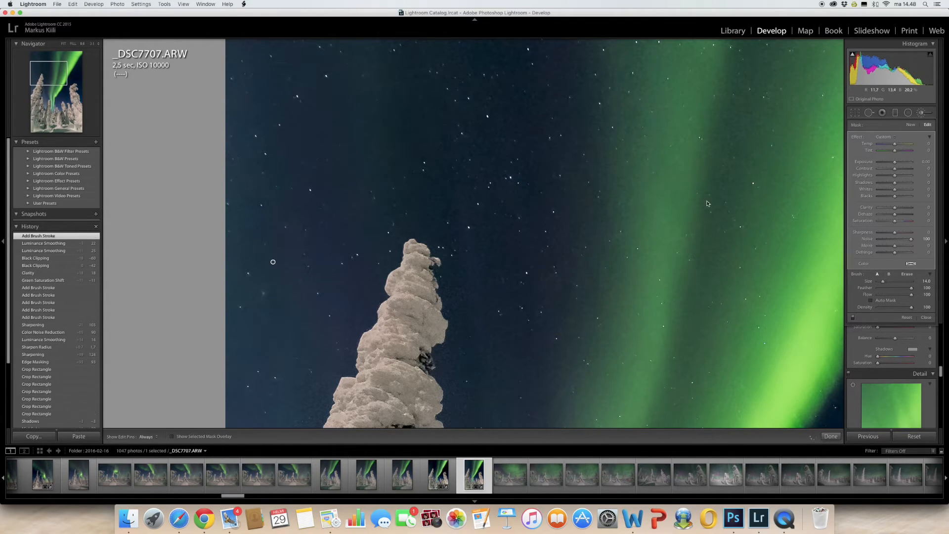
Reselect the brushed noise adjustment in the sky beside the tall snowy tree and paint another stroke along the photo's left edge.
{"action": "left_click", "coordinate": [825, 435]}
{"action": "left_click", "coordinate": [483, 254]}
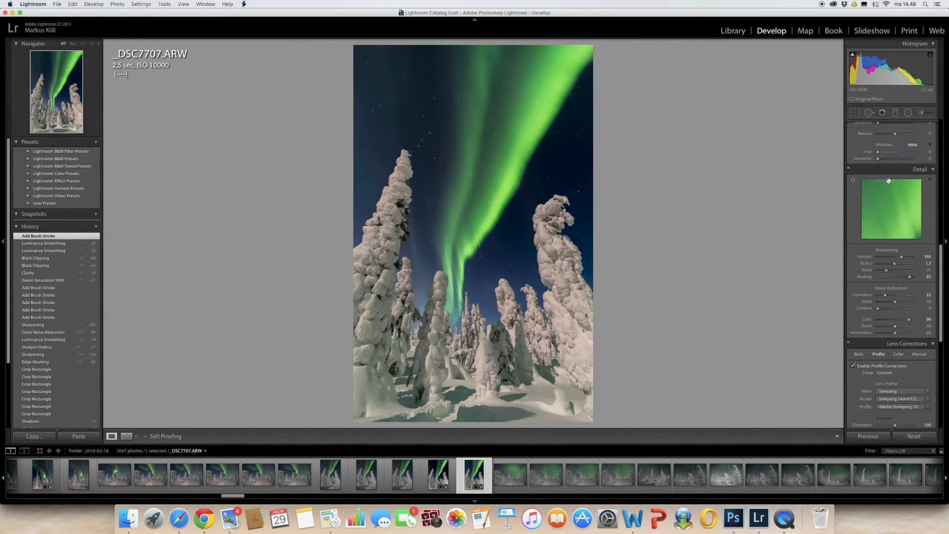
{"action": "left_click", "coordinate": [926, 112]}
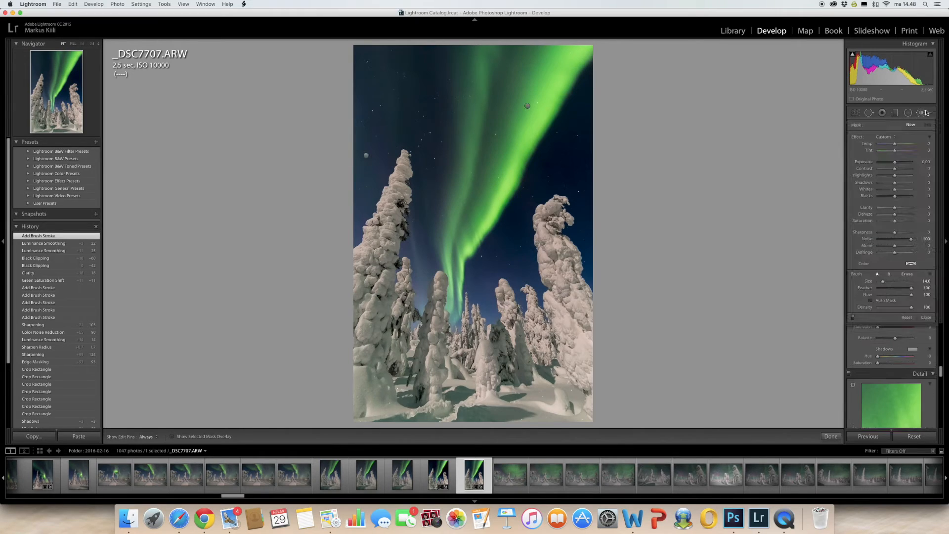
{"action": "left_click", "coordinate": [367, 156]}
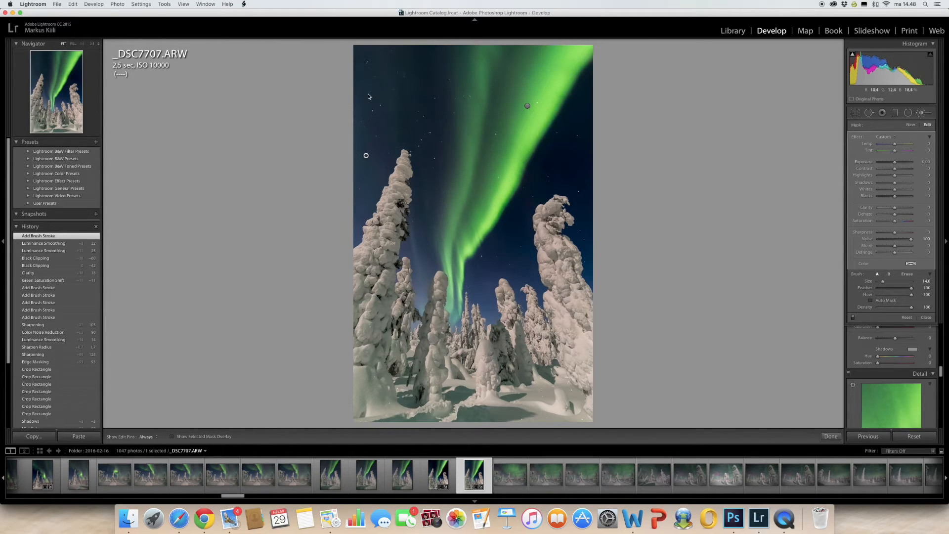
{"action": "key", "text": "h"}
{"action": "mouse_move", "coordinate": [355, 144]}
{"action": "left_mouse_down"}
{"action": "mouse_move", "coordinate": [355, 170]}
{"action": "mouse_move", "coordinate": [341, 138]}
{"action": "left_mouse_up"}
Brush the noise reduction around the tall snowy tree and the sky above it with a smaller brush, and preview the photo full screen.
{"action": "scroll", "coordinate": [363, 183], "scroll_direction": "down", "scroll_amount": 5}
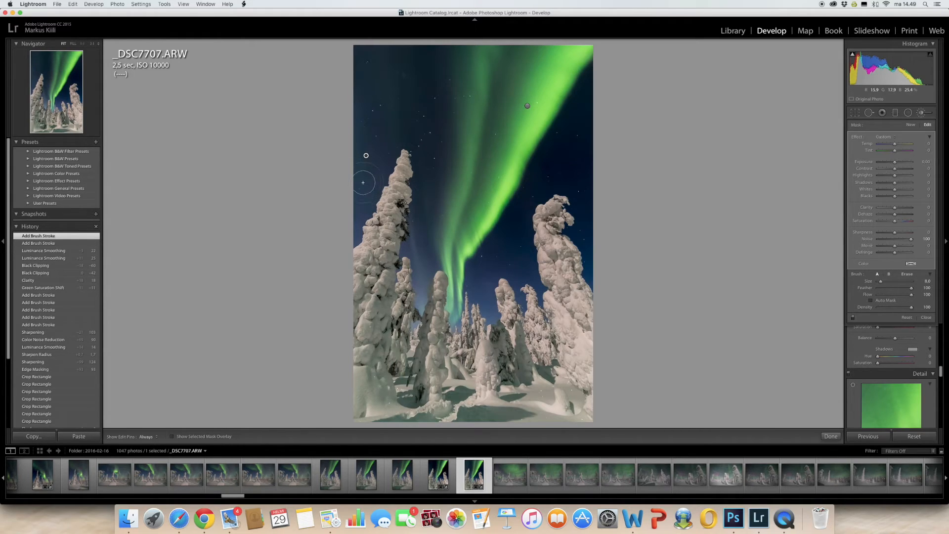
{"action": "mouse_move", "coordinate": [361, 190]}
{"action": "left_mouse_down"}
{"action": "mouse_move", "coordinate": [352, 225]}
{"action": "mouse_move", "coordinate": [371, 84]}
{"action": "mouse_move", "coordinate": [387, 89]}
{"action": "mouse_move", "coordinate": [367, 61]}
{"action": "mouse_move", "coordinate": [385, 47]}
{"action": "mouse_move", "coordinate": [370, 57]}
{"action": "mouse_move", "coordinate": [363, 48]}
{"action": "mouse_move", "coordinate": [387, 43]}
{"action": "mouse_move", "coordinate": [400, 56]}
{"action": "mouse_move", "coordinate": [394, 78]}
{"action": "mouse_move", "coordinate": [441, 59]}
{"action": "mouse_move", "coordinate": [435, 124]}
{"action": "mouse_move", "coordinate": [424, 99]}
{"action": "left_mouse_up"}
{"action": "key", "text": "h"}
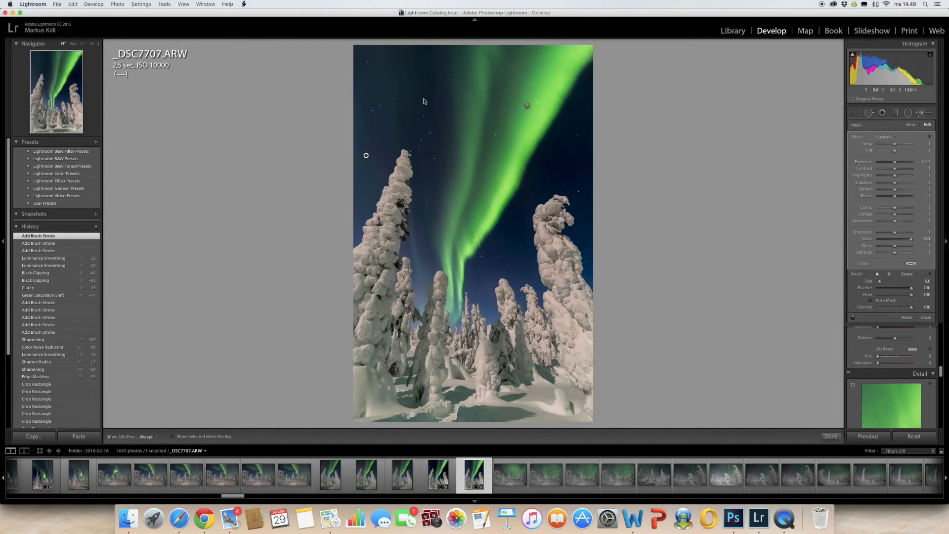
{"action": "left_click", "coordinate": [831, 437]}
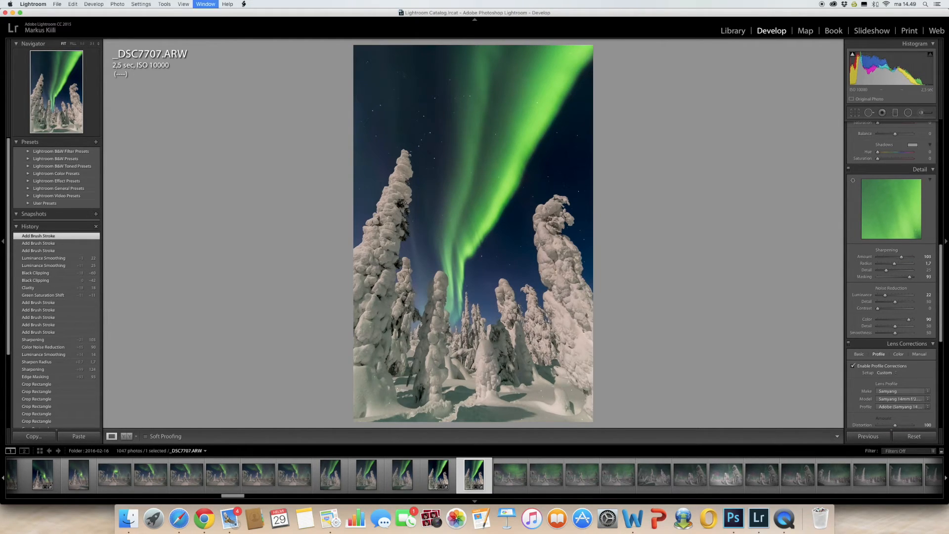
{"action": "key", "text": "f"}
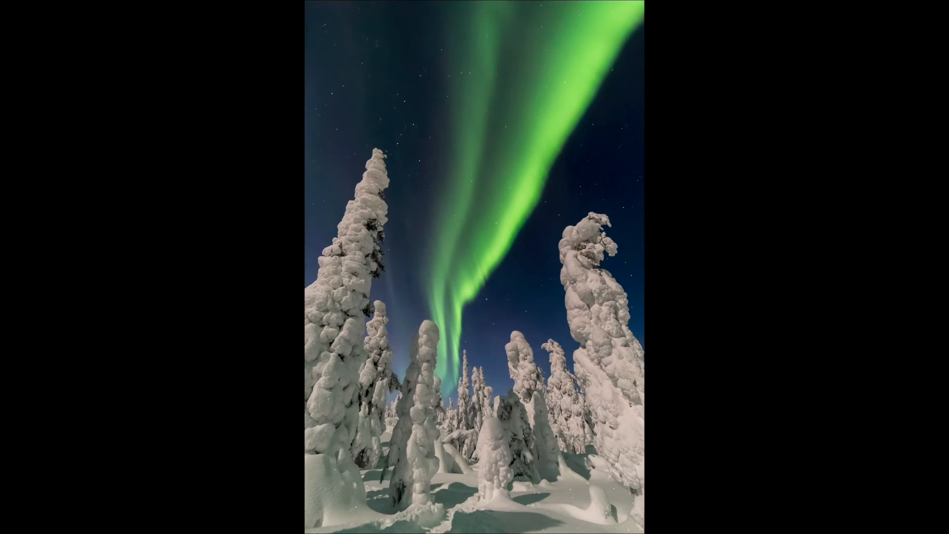
{"action": "key", "text": "f"}
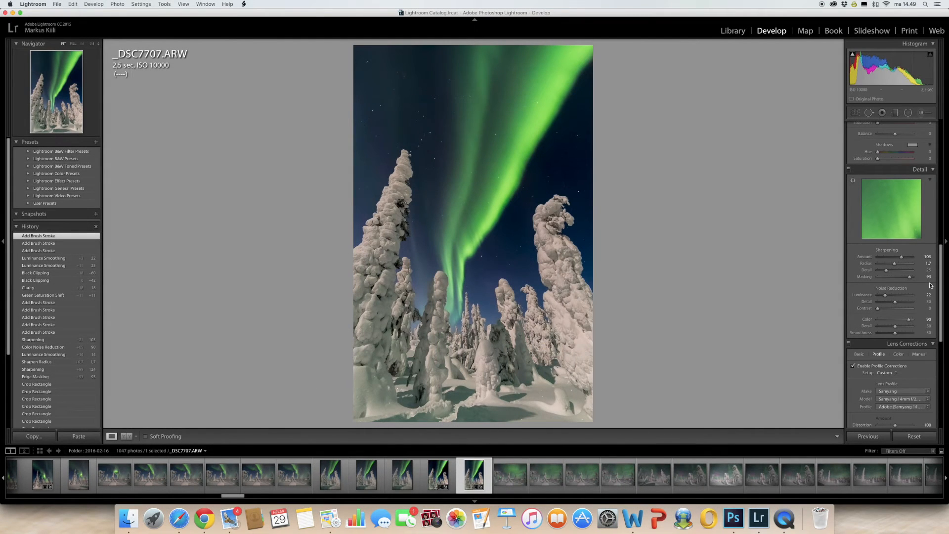
Reopen the aurora's brush adjustment for editing and check the area its mask covers.
{"action": "left_click", "coordinate": [922, 113]}
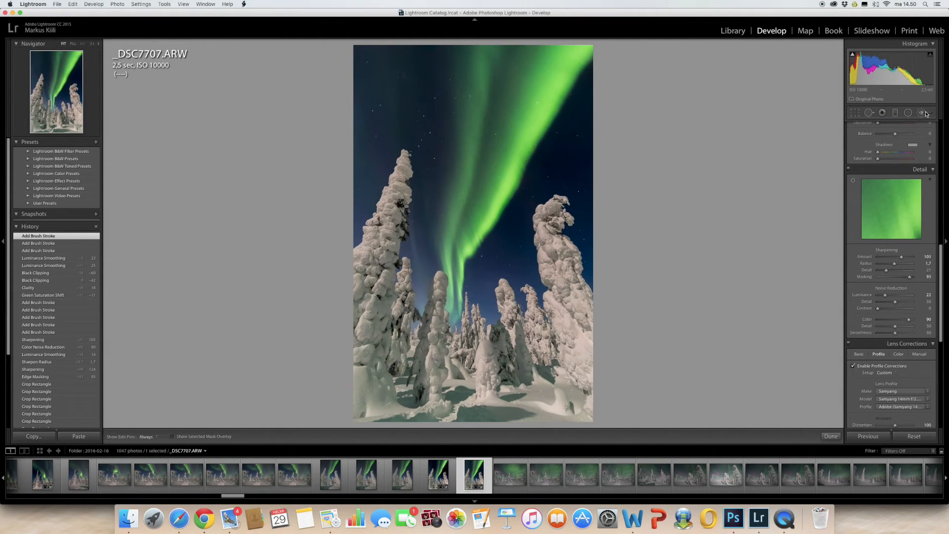
{"action": "left_click", "coordinate": [527, 106]}
{"action": "key", "text": "o"}
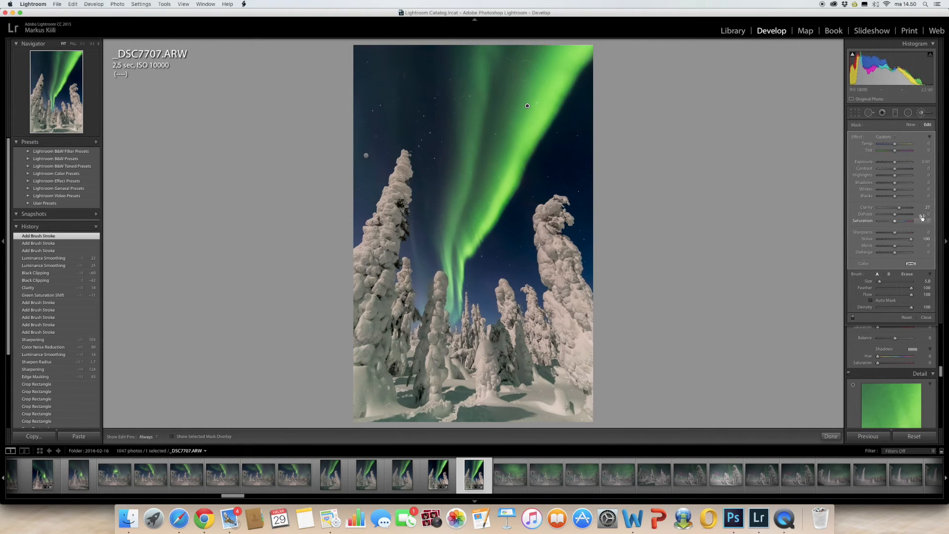
Compare lower noise values on the aurora's brush adjustment and return its noise to 100.
{"action": "mouse_move", "coordinate": [911, 241]}
{"action": "left_mouse_down"}
{"action": "mouse_move", "coordinate": [882, 245]}
{"action": "mouse_move", "coordinate": [894, 242]}
{"action": "left_mouse_up"}
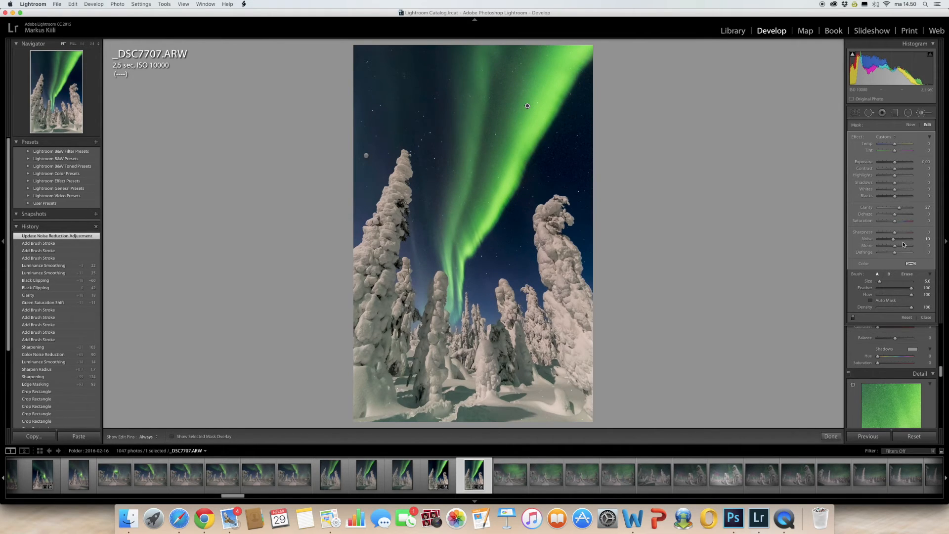
{"action": "left_click_drag", "start_coordinate": [895, 242], "coordinate": [909, 240]}
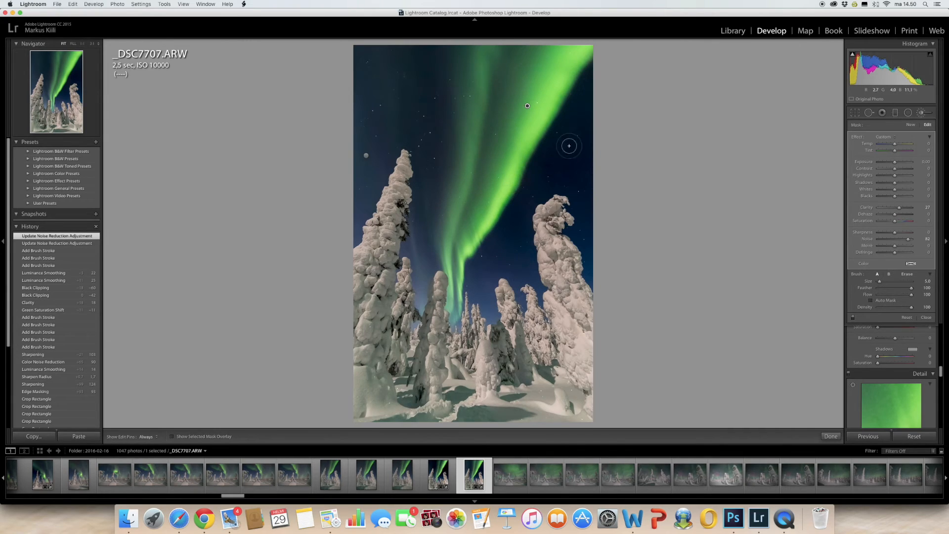
{"action": "left_click_drag", "start_coordinate": [908, 240], "coordinate": [900, 242]}
{"action": "left_click_drag", "start_coordinate": [900, 244], "coordinate": [913, 243]}
Erase the brush adjustment from the lower bend of the aurora with an eraser of size 4 and feather 2.
{"action": "left_click", "coordinate": [908, 274]}
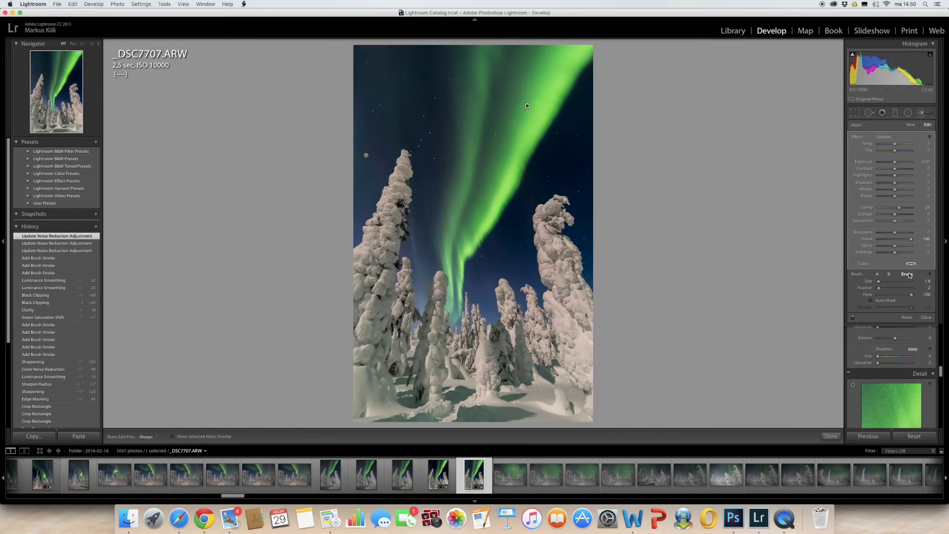
{"action": "scroll", "coordinate": [578, 77], "scroll_direction": "up", "scroll_amount": 3}
{"action": "key", "text": "h"}
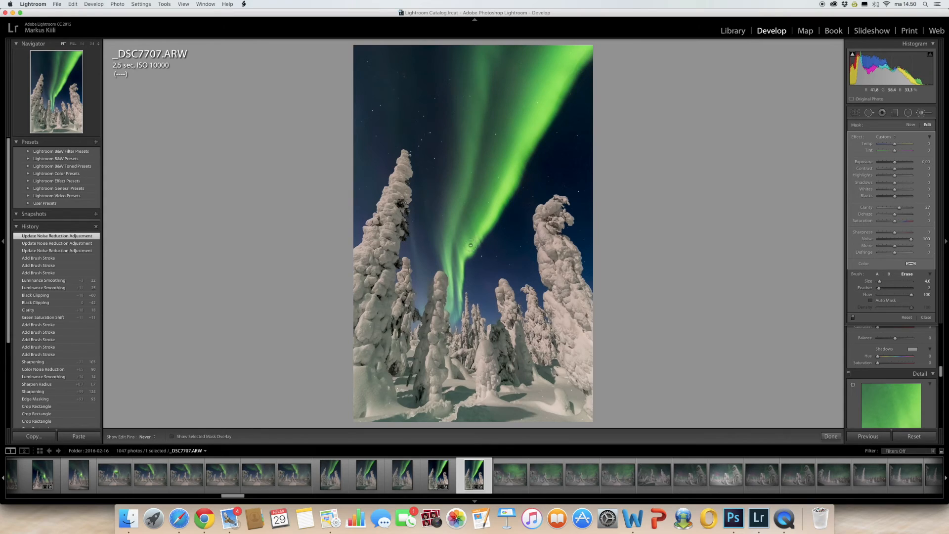
{"action": "left_click_drag", "start_coordinate": [469, 248], "coordinate": [465, 259]}
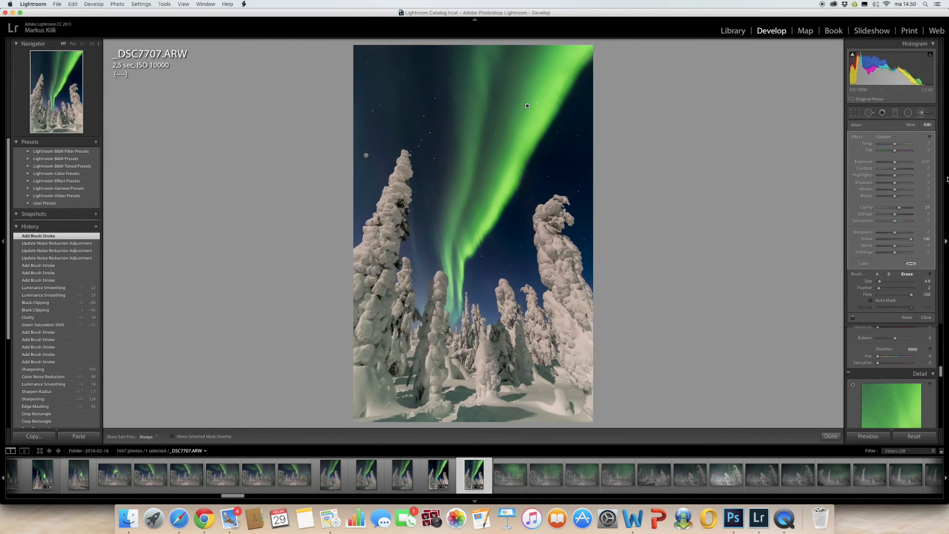
Paint the noise adjustment back over the lower aurora with brush A, add a stroke near its pin, and finish the brush edit.
{"action": "left_click", "coordinate": [878, 274]}
{"action": "key", "text": "h"}
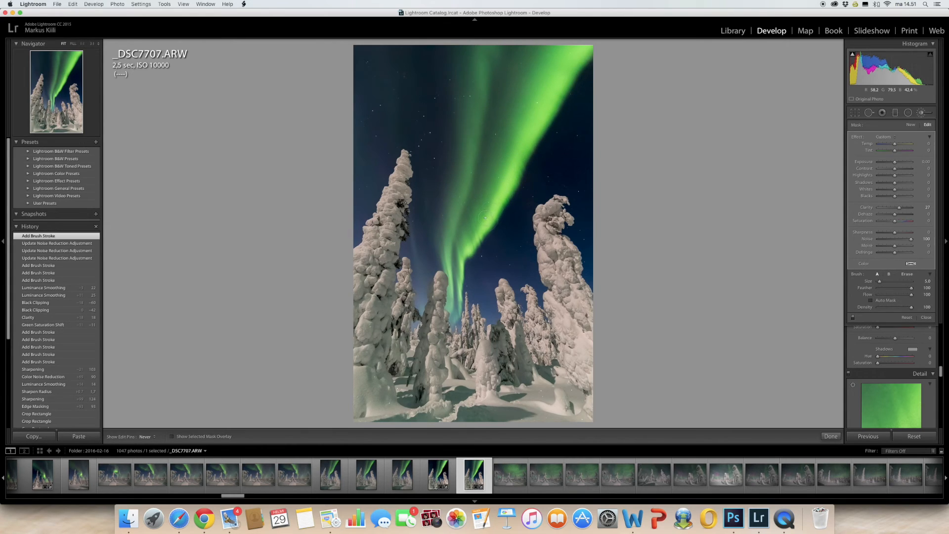
{"action": "key", "text": "h"}
{"action": "left_click_drag", "start_coordinate": [479, 220], "coordinate": [465, 229]}
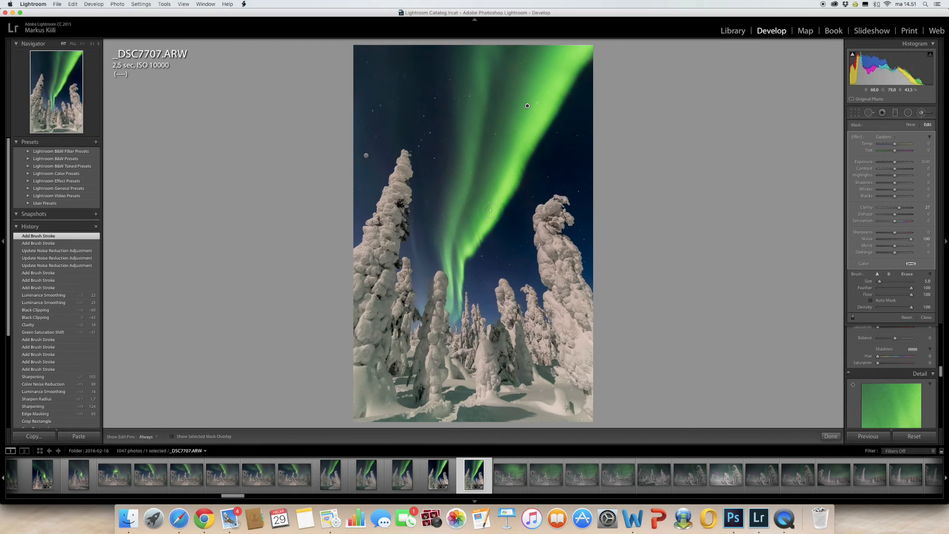
{"action": "key", "text": "h"}
{"action": "key", "text": "h"}
{"action": "left_click", "coordinate": [523, 108]}
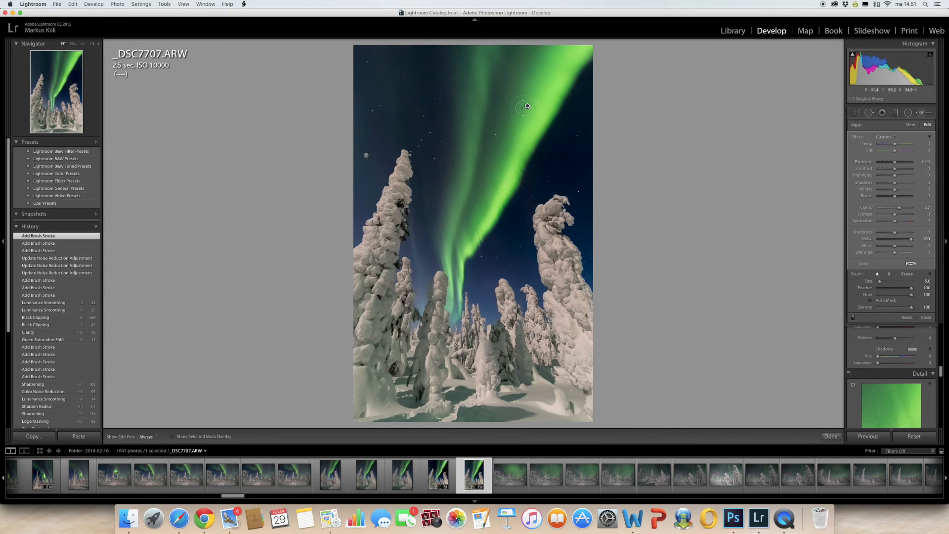
{"action": "left_click", "coordinate": [831, 437]}
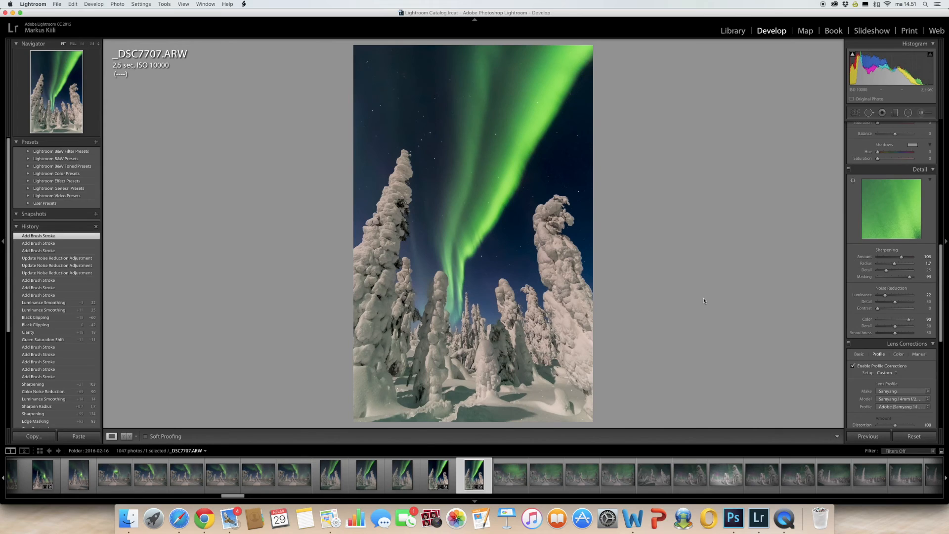